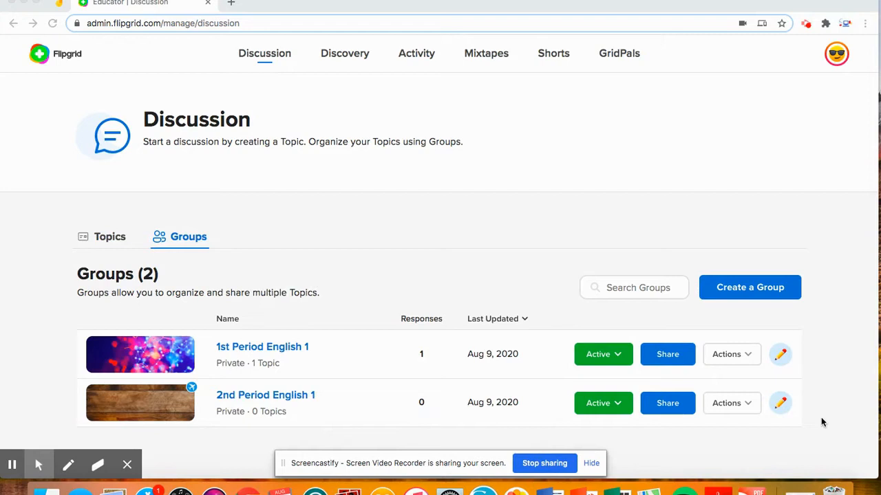
- Open the 2nd Period English 1 group and start adding a new topic to it
{"action": "left_click", "coordinate": [593, 463]}
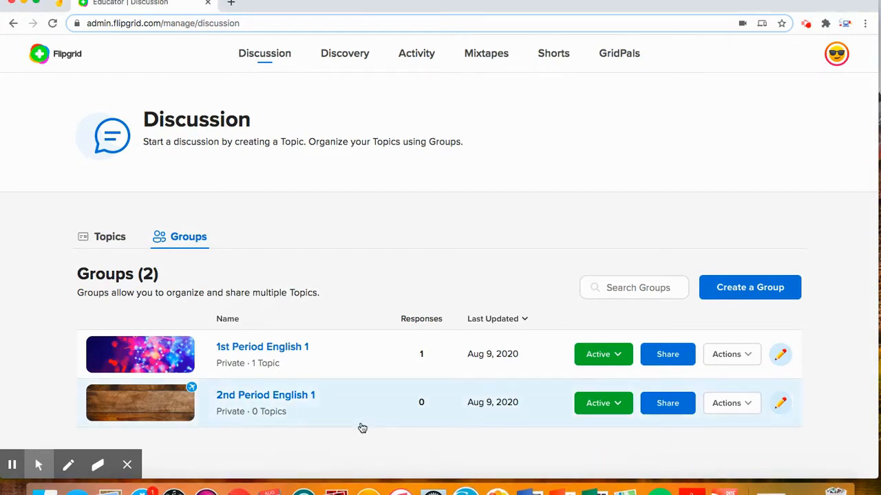
{"action": "scroll", "coordinate": [362, 428], "scroll_direction": "down", "scroll_amount": 1}
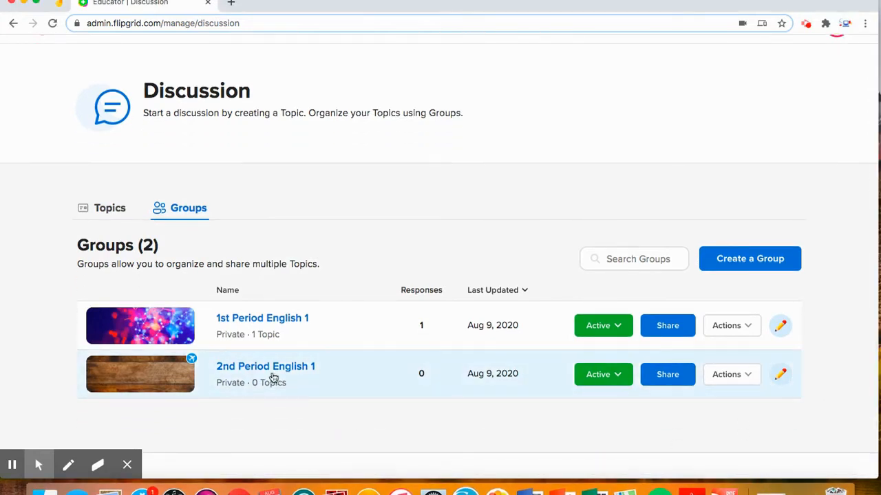
{"action": "left_click", "coordinate": [264, 373]}
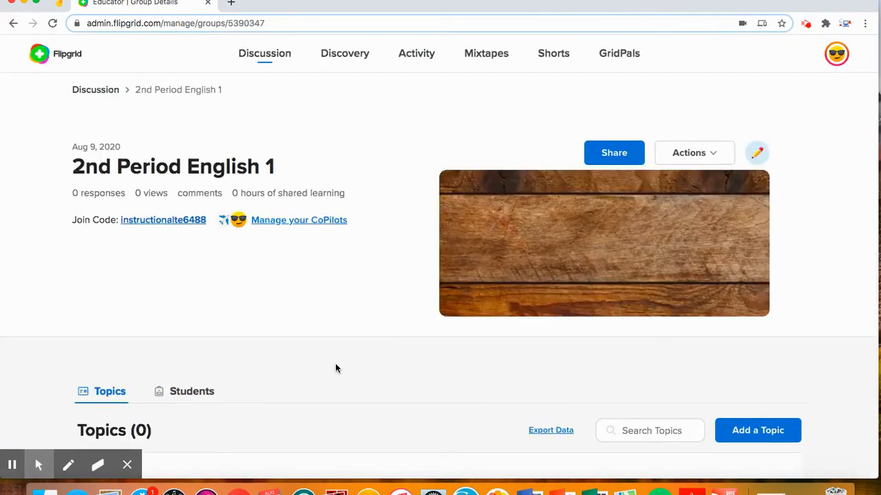
{"action": "scroll", "coordinate": [335, 368], "scroll_direction": "down", "scroll_amount": 5}
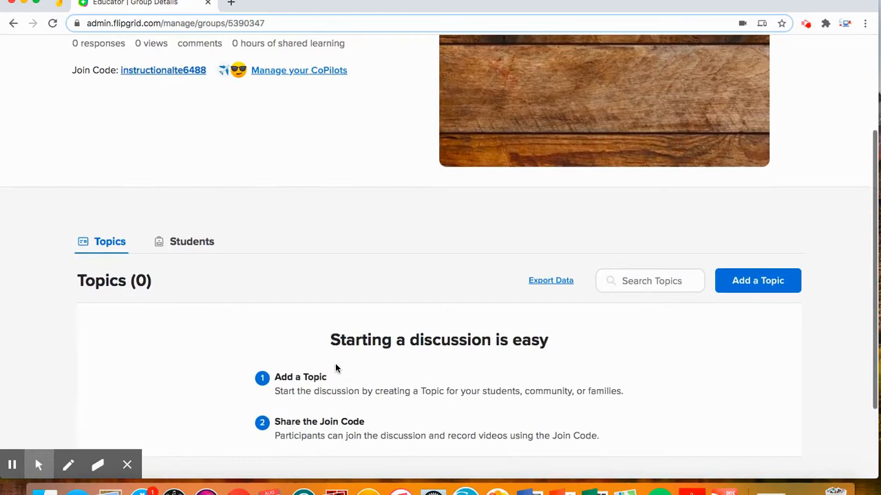
{"action": "scroll", "coordinate": [390, 288], "scroll_direction": "up", "scroll_amount": 2}
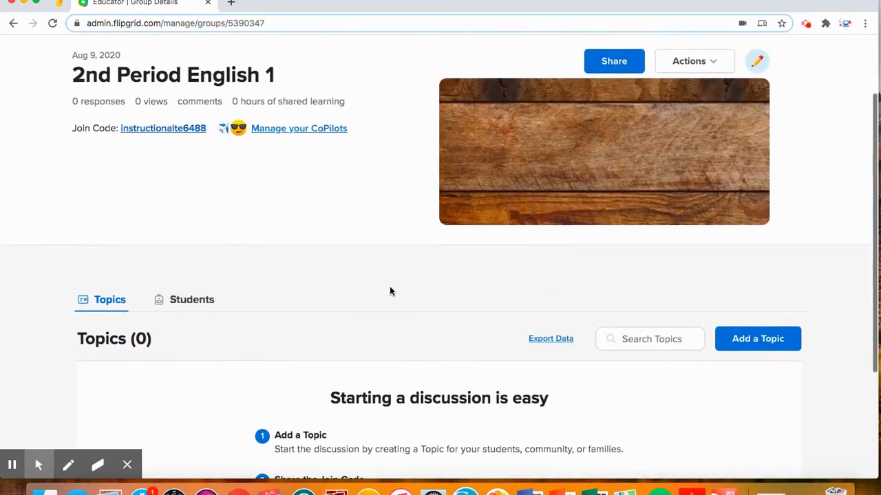
{"action": "scroll", "coordinate": [389, 289], "scroll_direction": "down", "scroll_amount": 1}
{"action": "left_click", "coordinate": [767, 308]}
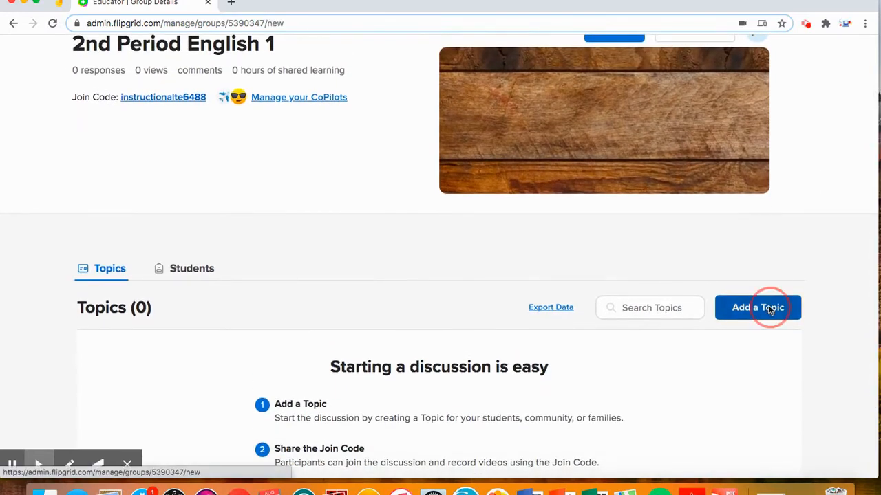
- Title the new topic "Get to Know You Activity"
{"action": "scroll", "coordinate": [361, 307], "scroll_direction": "down", "scroll_amount": 3}
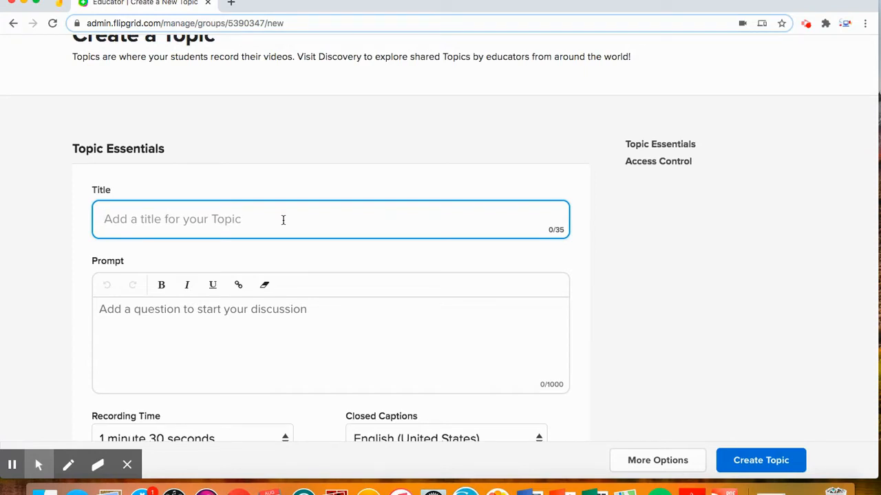
{"action": "type", "text": "Get"}
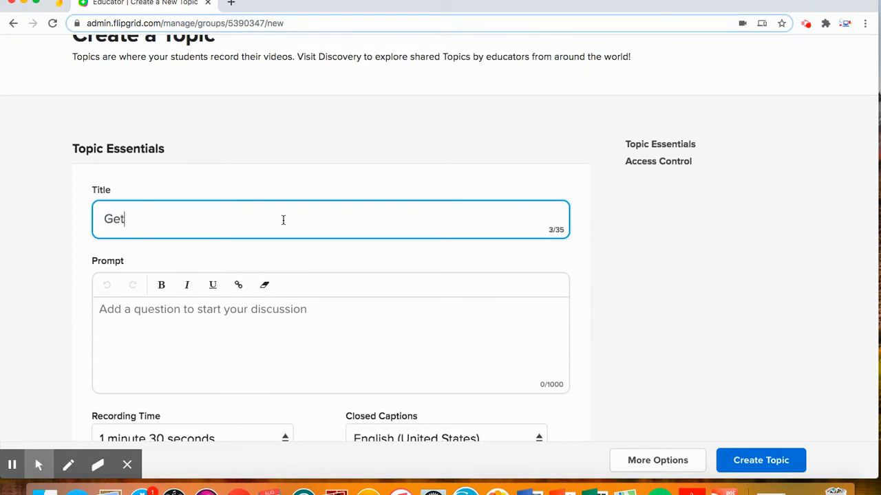
{"action": "type", "text": " to Know You Activity"}
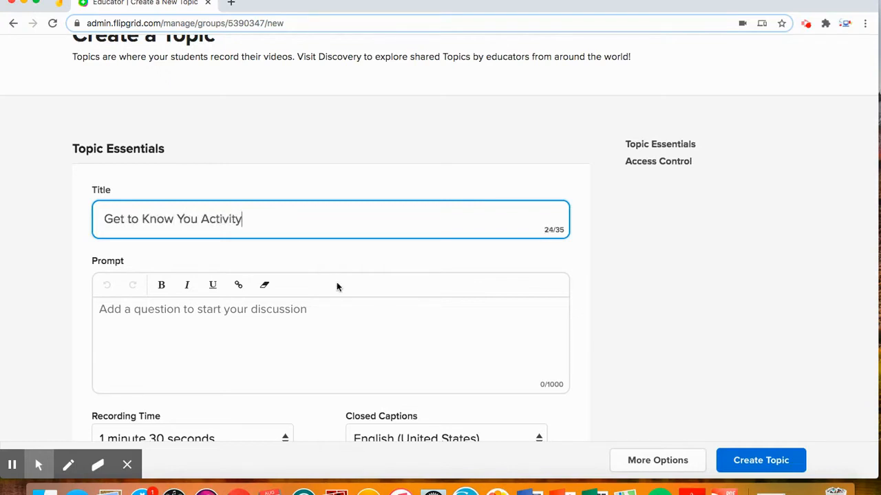
- Begin the prompt with "Create a quick video to introduce yourself to me and to your classmates. Be sure to include:"
{"action": "scroll", "coordinate": [337, 287], "scroll_direction": "down", "scroll_amount": 1}
{"action": "left_click", "coordinate": [220, 273]}
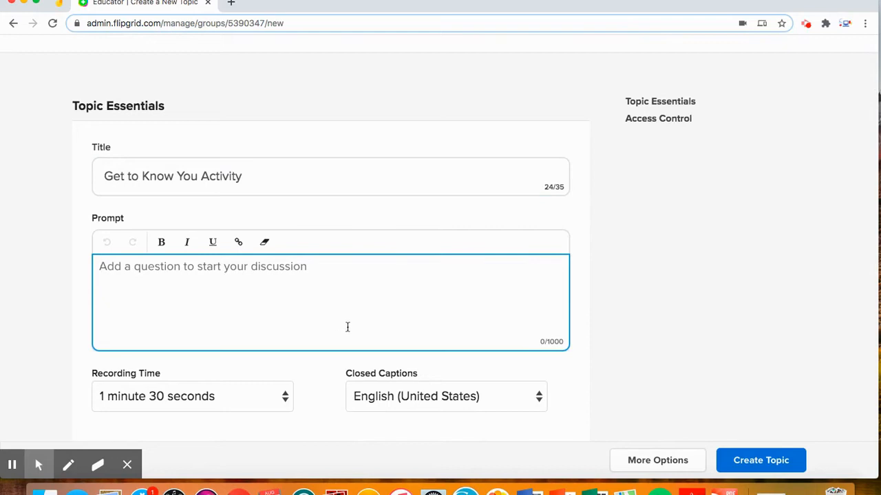
{"action": "type", "text": "Cr"}
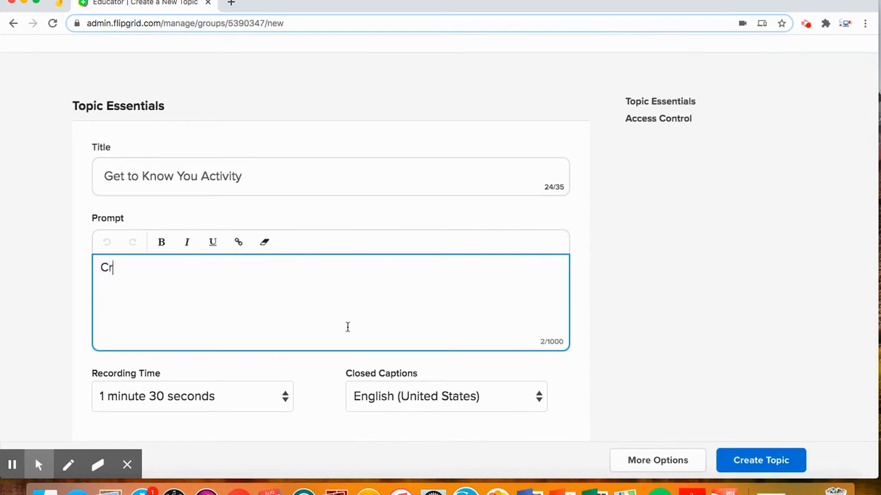
{"action": "type", "text": "eate a quick vid"}
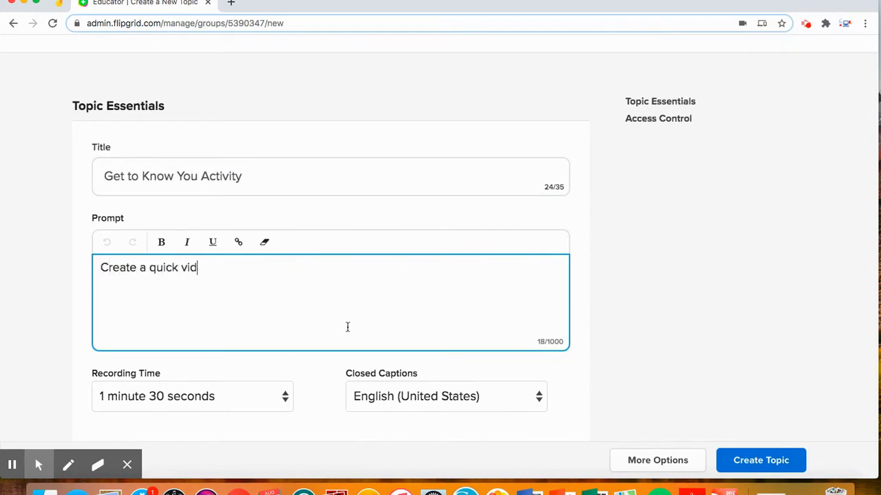
{"action": "type", "text": "eo to introduc"}
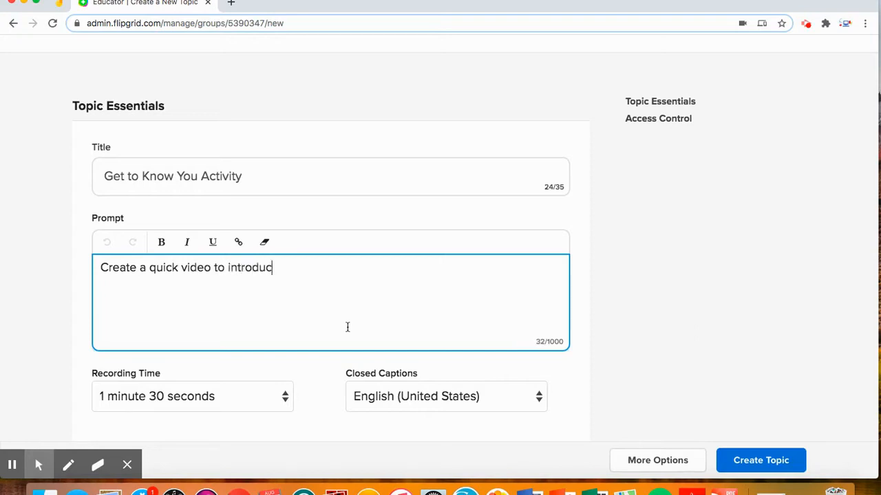
{"action": "type", "text": "e yourself to me a"}
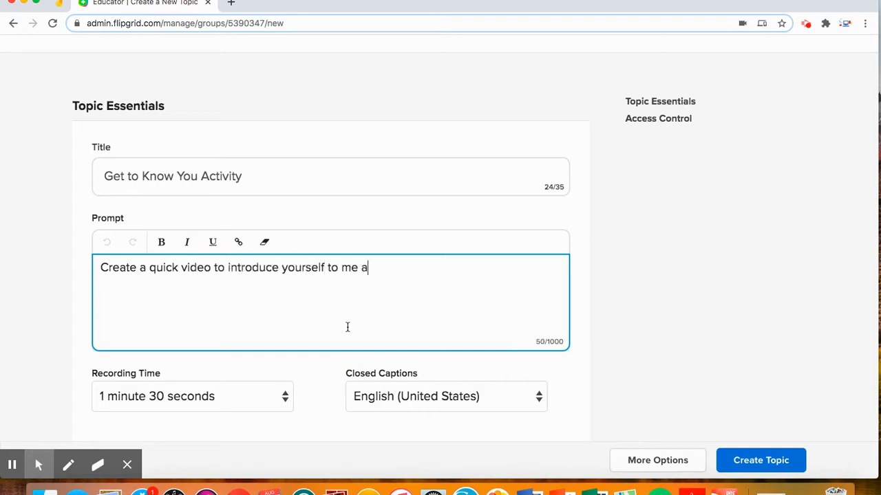
{"action": "type", "text": "nd to your classma"}
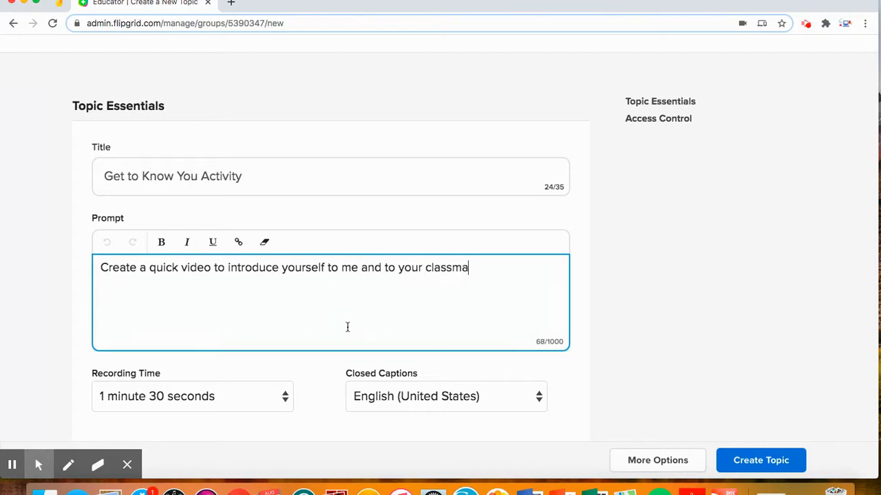
{"action": "type", "text": "tes. Be sure to include:"}
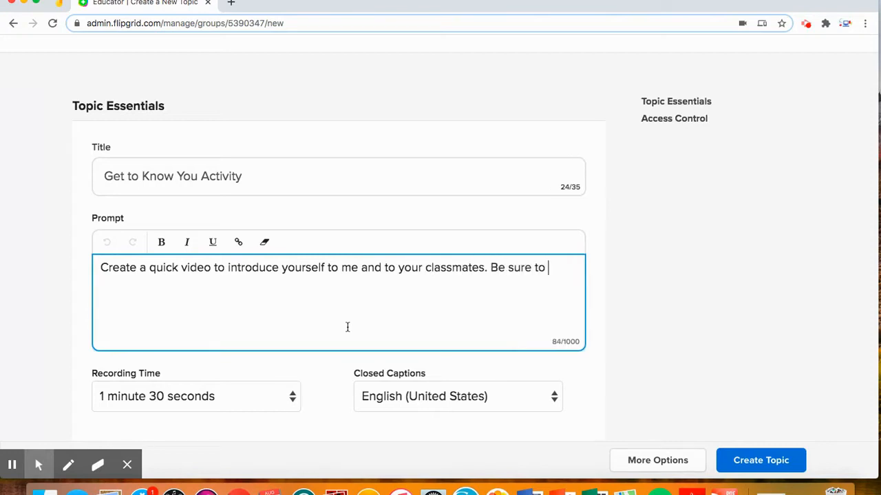
- After a blank line, number four prompt items: Your name, Your favorite hobby, The best thing you did this summer, A fun fact about you
{"action": "key", "text": "Return"}
{"action": "key", "text": "Return"}
{"action": "type", "text": "1. Your name"}
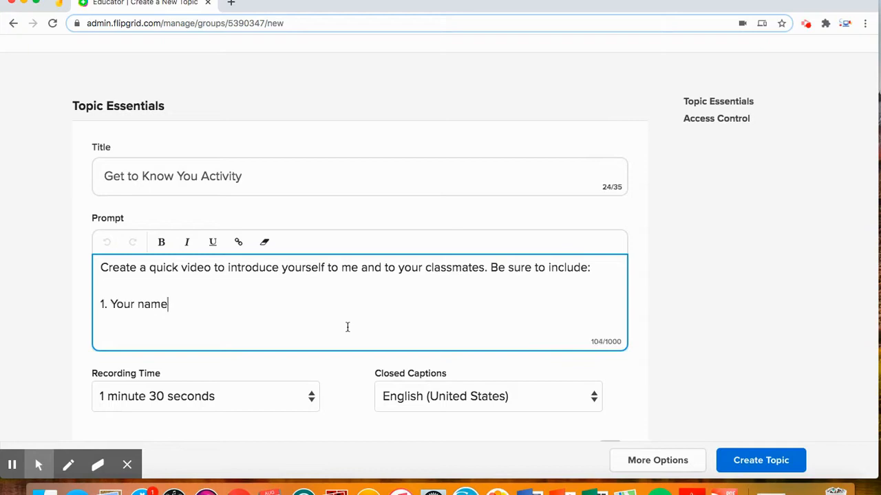
{"action": "key", "text": "Return"}
{"action": "type", "text": "2. Your favo"}
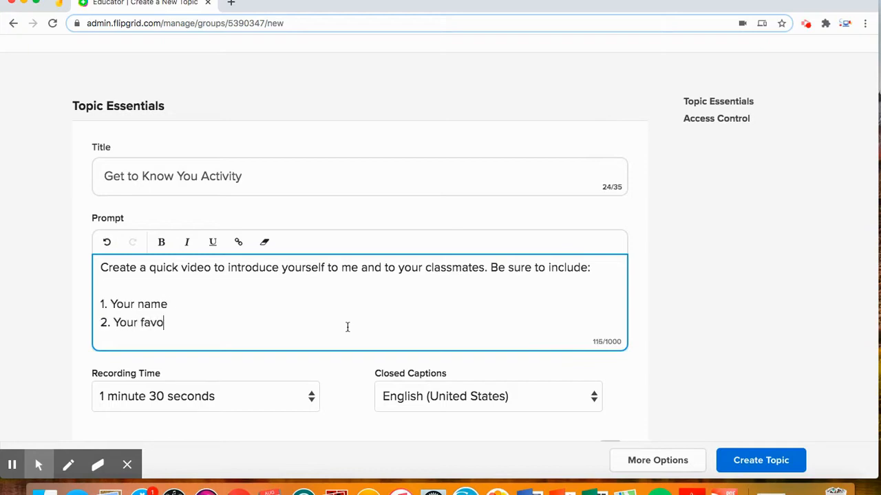
{"action": "type", "text": "rite hobby"}
{"action": "key", "text": "Return"}
{"action": "type", "text": "3. The bes"}
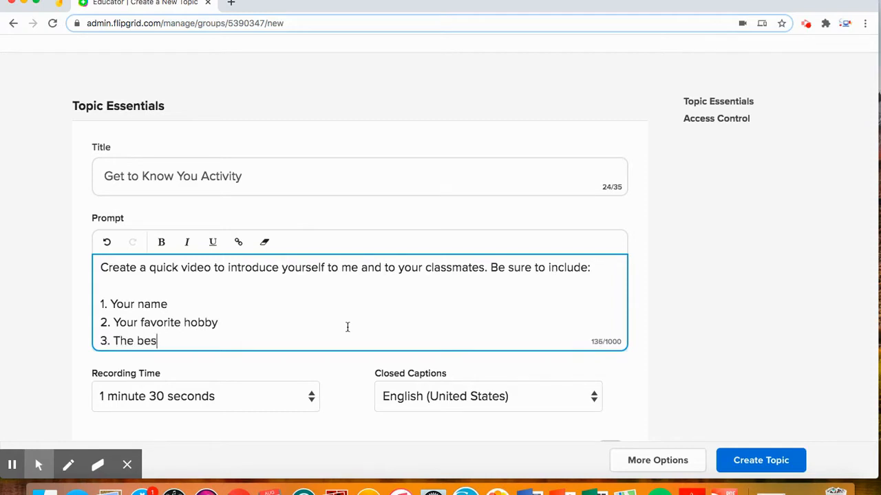
{"action": "type", "text": "t thing you did this s"}
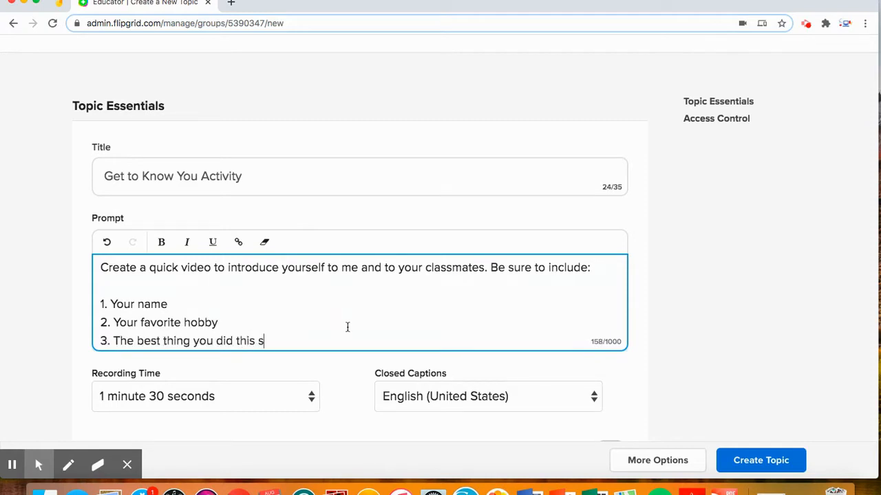
{"action": "type", "text": "ummer"}
{"action": "key", "text": "Return"}
{"action": "type", "text": "4. A fun fact about you"}
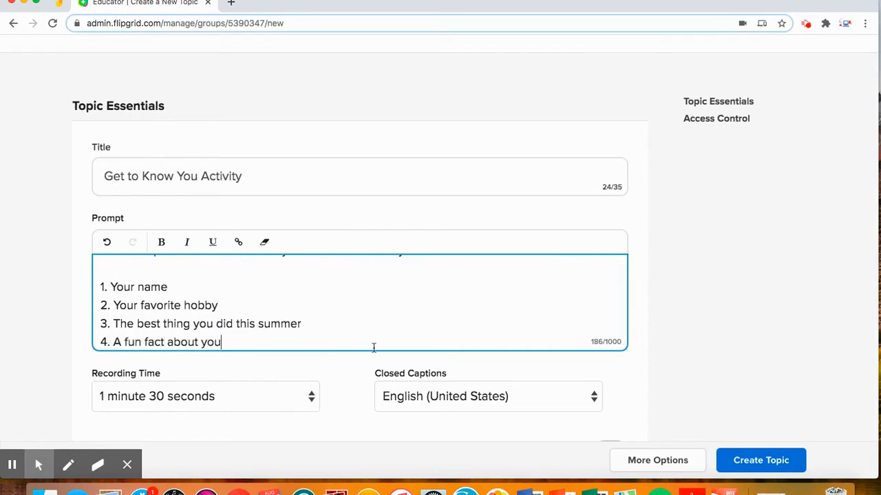
- Choose 1 minute 30 seconds as the topic's recording time
{"action": "scroll", "coordinate": [357, 399], "scroll_direction": "down", "scroll_amount": 5}
{"action": "scroll", "coordinate": [357, 401], "scroll_direction": "down", "scroll_amount": 1}
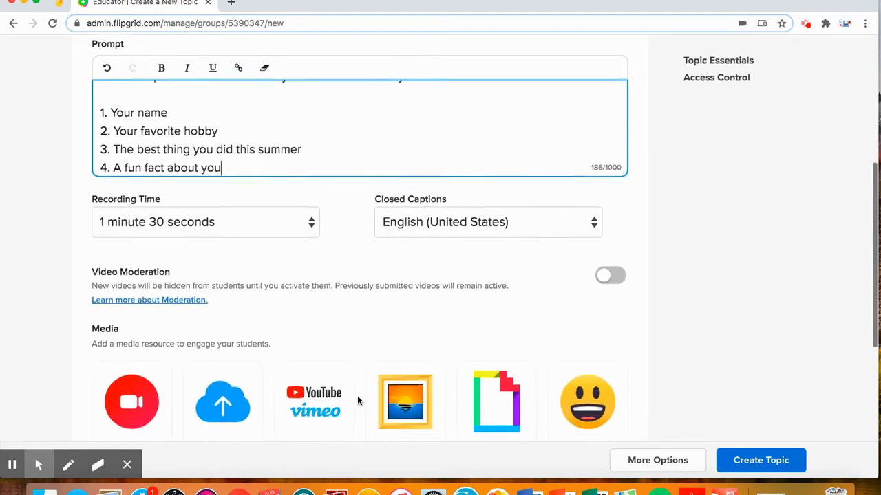
{"action": "left_click", "coordinate": [232, 216]}
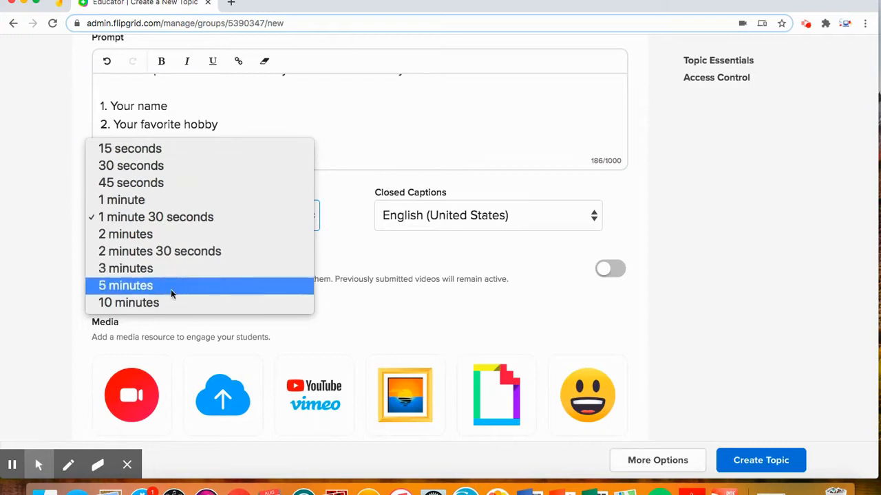
{"action": "left_click", "coordinate": [175, 219]}
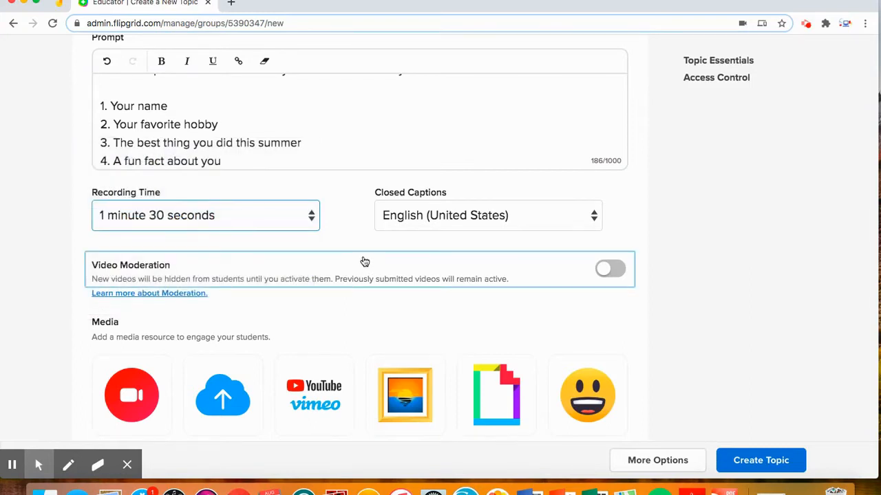
- Choose English (United States) for the closed captions and turn on Video Moderation
{"action": "scroll", "coordinate": [415, 279], "scroll_direction": "down", "scroll_amount": 2}
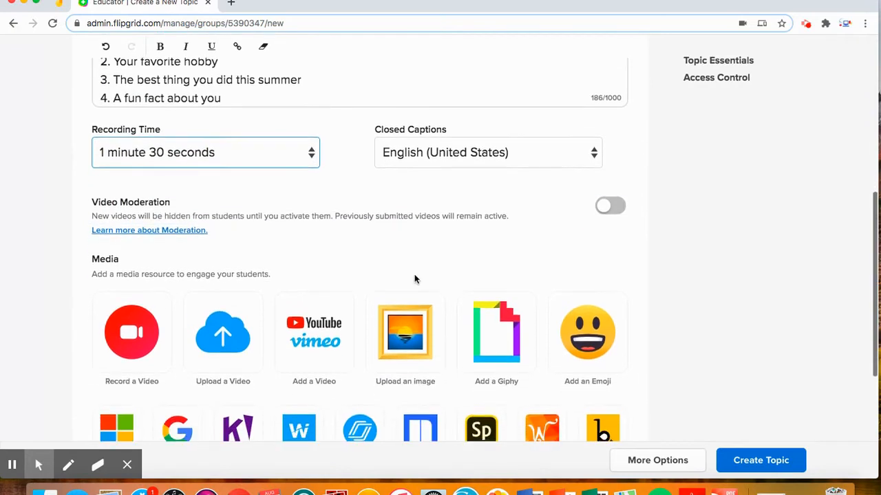
{"action": "left_click", "coordinate": [476, 155]}
{"action": "left_click", "coordinate": [478, 156]}
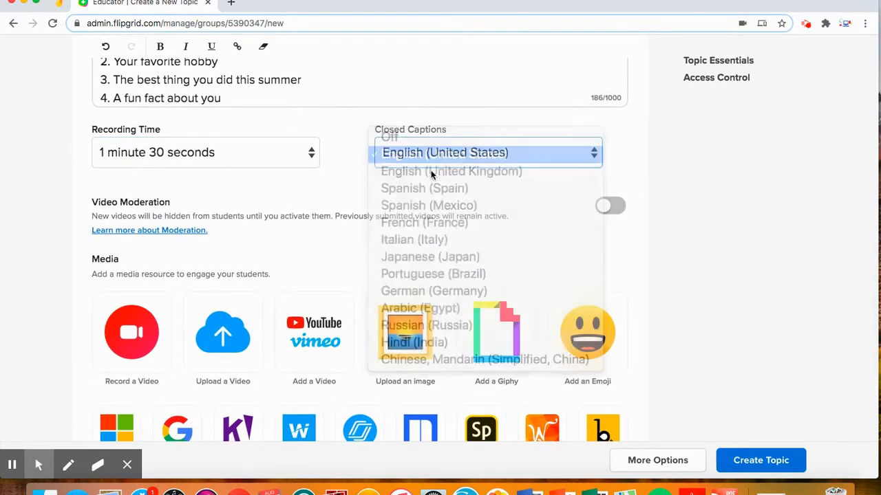
{"action": "scroll", "coordinate": [350, 247], "scroll_direction": "down", "scroll_amount": 2}
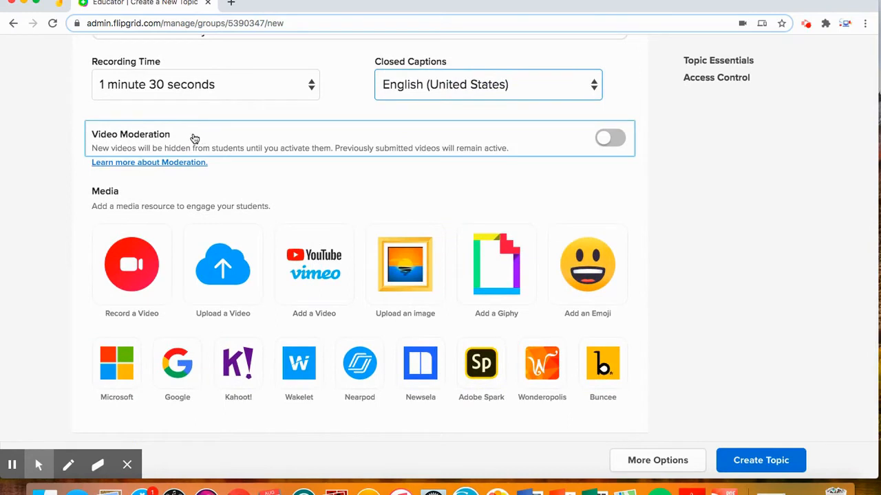
{"action": "left_click", "coordinate": [616, 142]}
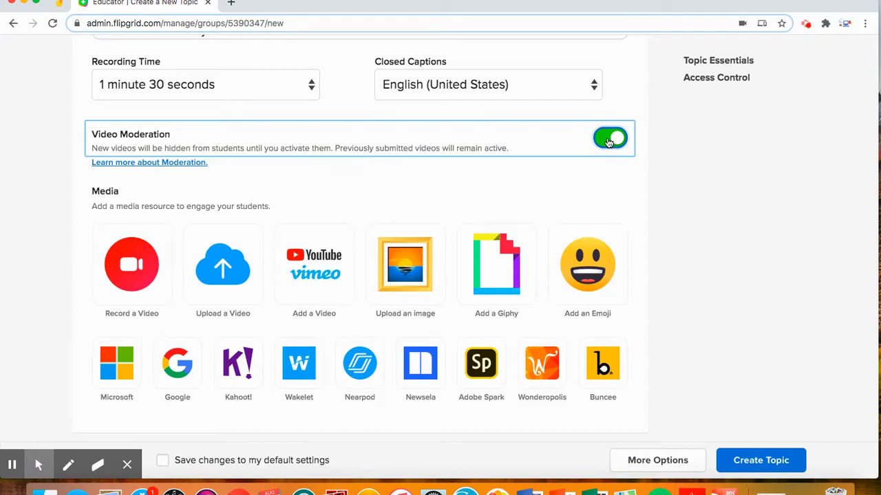
- Search Giphy for "nice to meet you" and add the "Nice to e-Meet you" GIF as the topic's media
{"action": "scroll", "coordinate": [420, 193], "scroll_direction": "down", "scroll_amount": 2}
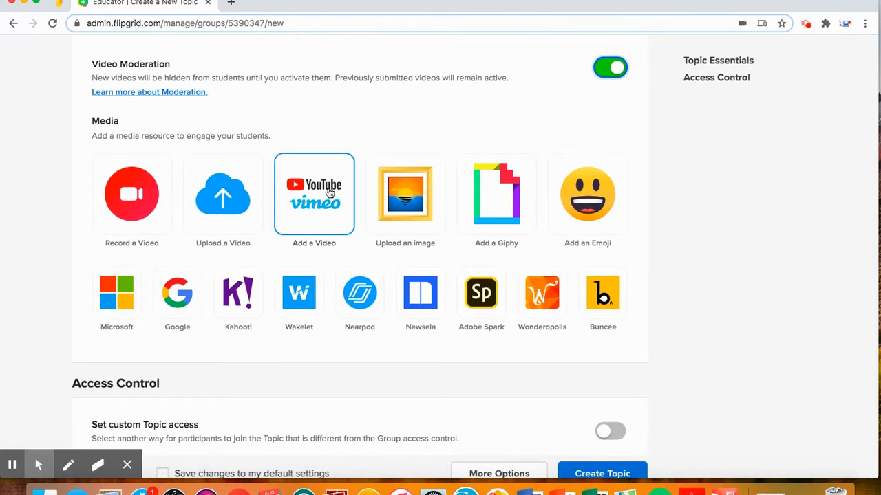
{"action": "left_click", "coordinate": [500, 205]}
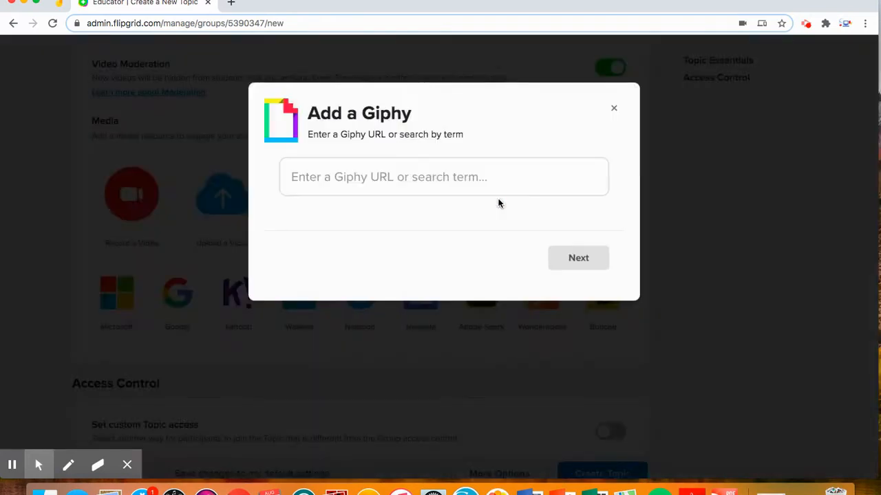
{"action": "left_click", "coordinate": [433, 176]}
{"action": "type", "text": "nice to meet you"}
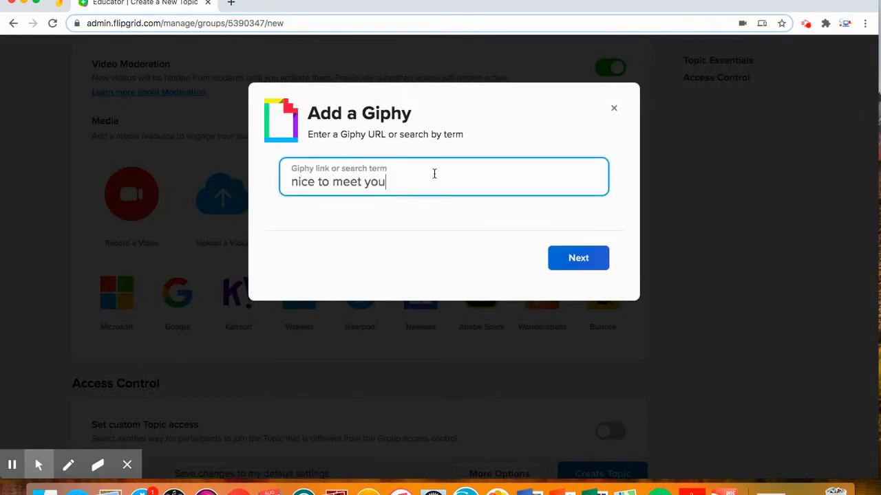
{"action": "key", "text": "Return"}
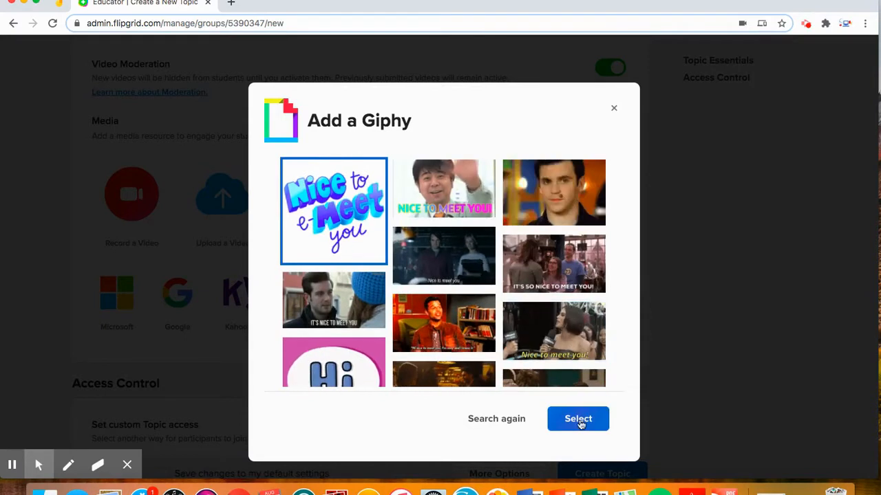
{"action": "left_click", "coordinate": [579, 422]}
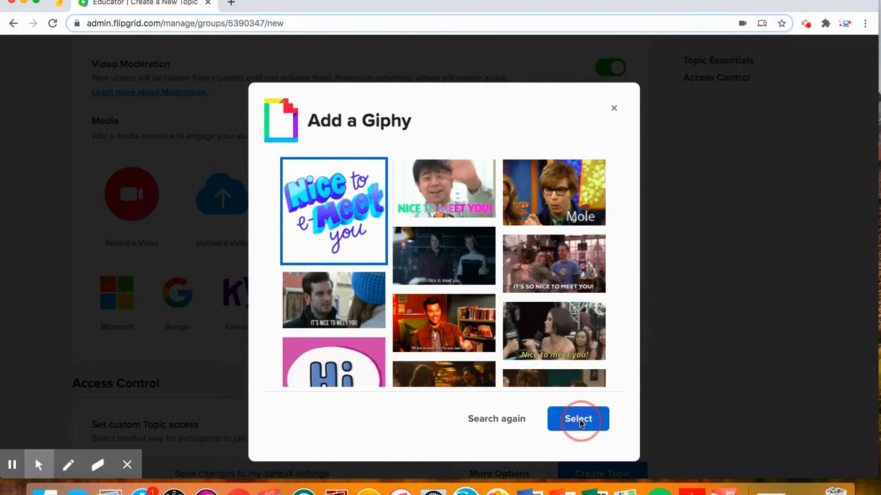
- Expand the topic form to show its additional options
{"action": "scroll", "coordinate": [363, 328], "scroll_direction": "down", "scroll_amount": 3}
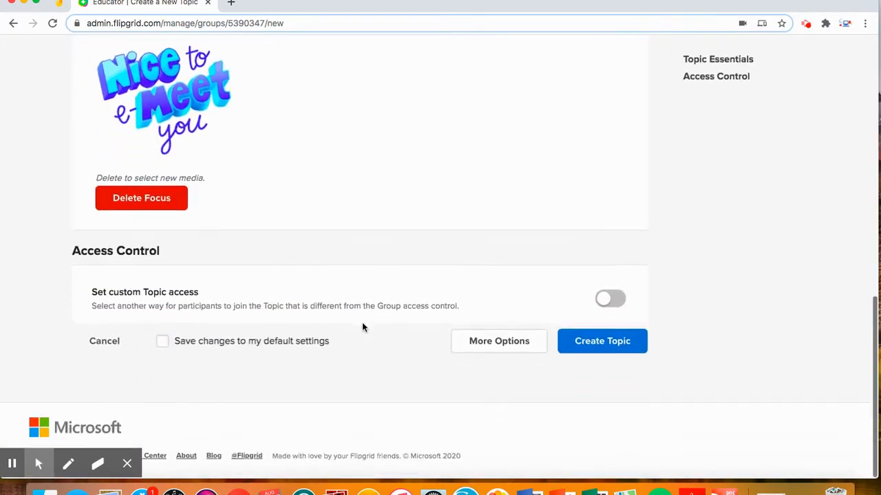
{"action": "left_click", "coordinate": [500, 345]}
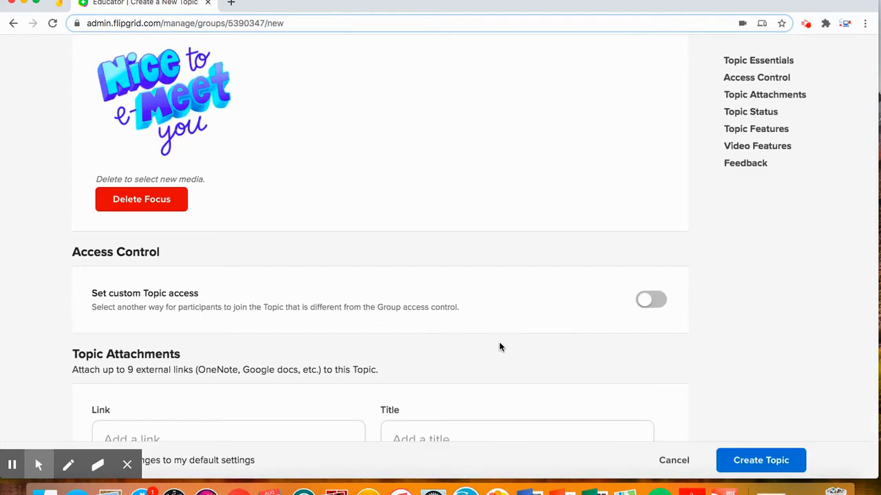
- Schedule the topic's status dates from August 9, 2020 to August 15, 2020
{"action": "scroll", "coordinate": [436, 320], "scroll_direction": "down", "scroll_amount": 3}
{"action": "scroll", "coordinate": [436, 320], "scroll_direction": "down", "scroll_amount": 3}
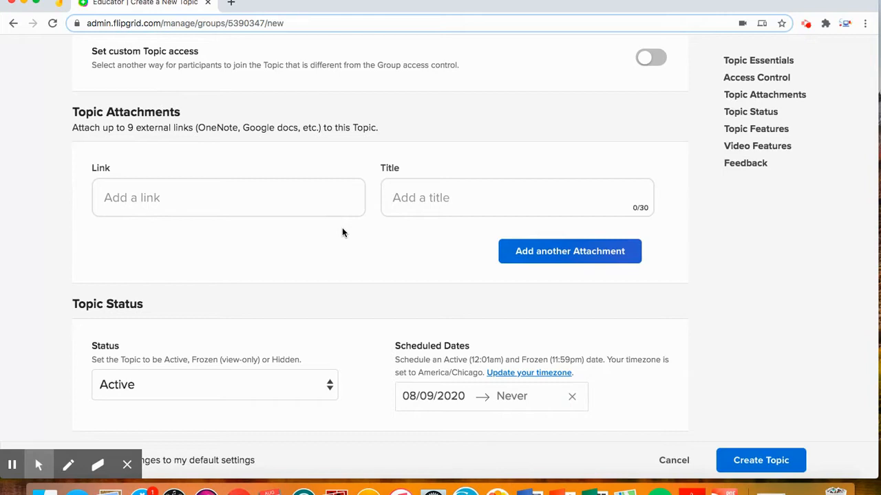
{"action": "scroll", "coordinate": [249, 237], "scroll_direction": "down", "scroll_amount": 7}
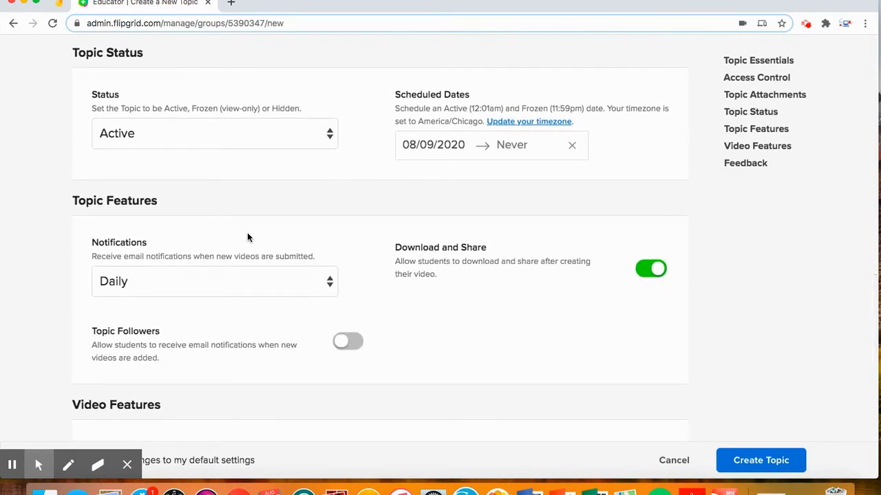
{"action": "scroll", "coordinate": [247, 233], "scroll_direction": "down", "scroll_amount": 3}
{"action": "scroll", "coordinate": [248, 236], "scroll_direction": "up", "scroll_amount": 2}
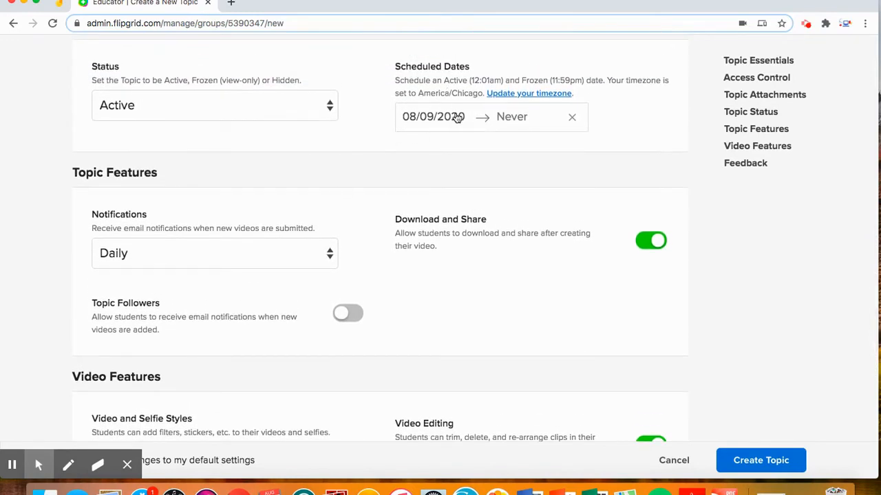
{"action": "left_click", "coordinate": [465, 118]}
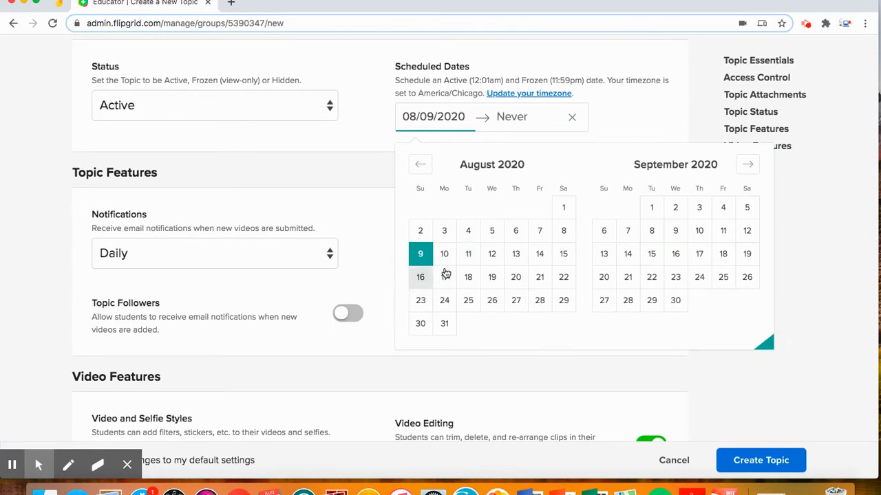
{"action": "left_click", "coordinate": [565, 260]}
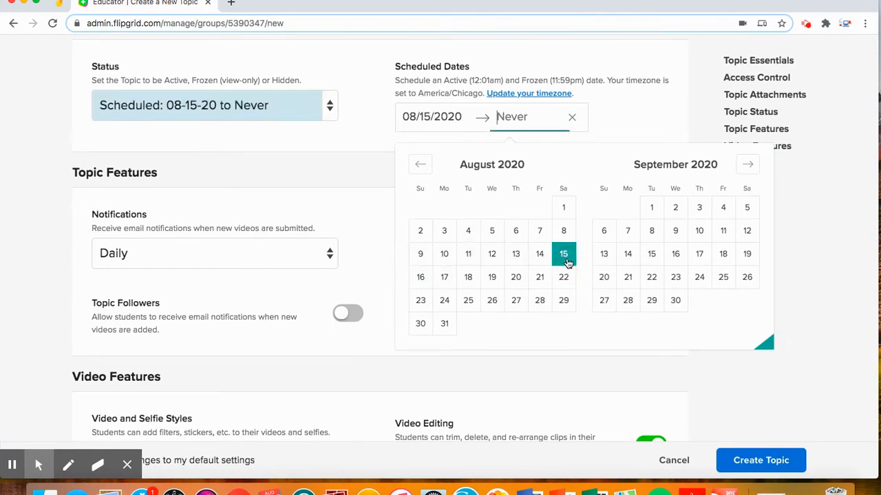
{"action": "left_click", "coordinate": [415, 255]}
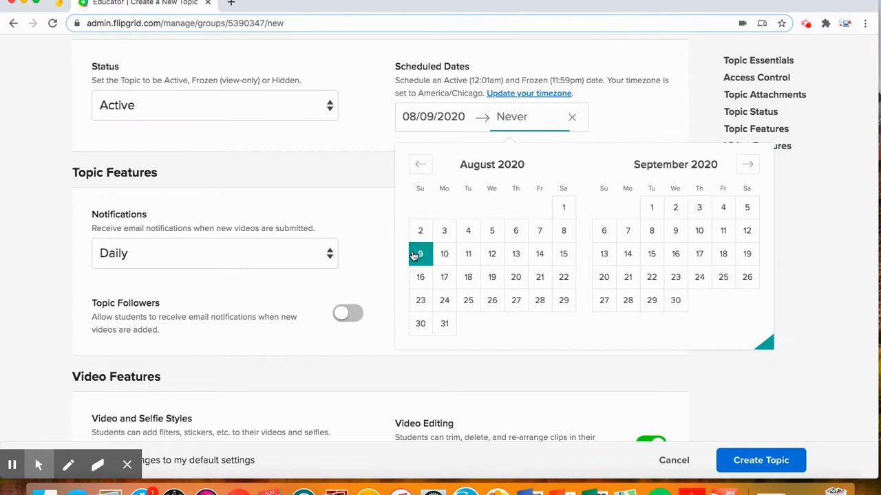
{"action": "left_click", "coordinate": [560, 254]}
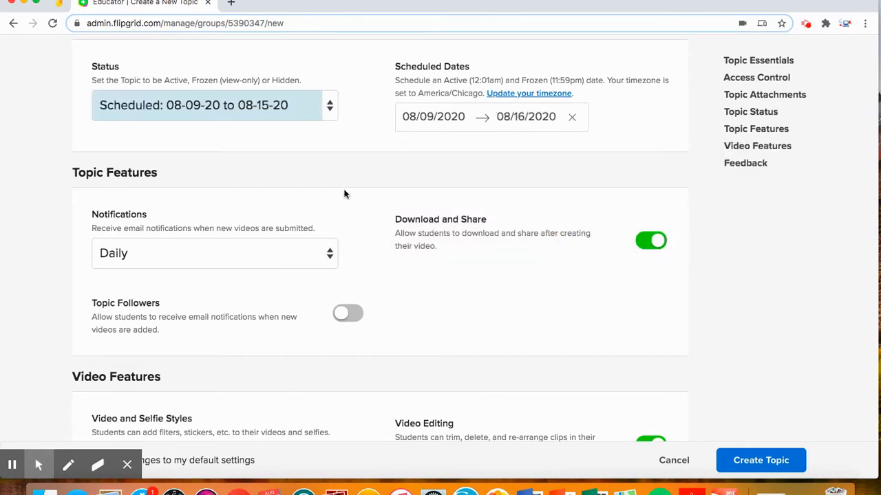
- Turn off View Count in the topic's video features
{"action": "scroll", "coordinate": [345, 194], "scroll_direction": "down", "scroll_amount": 5}
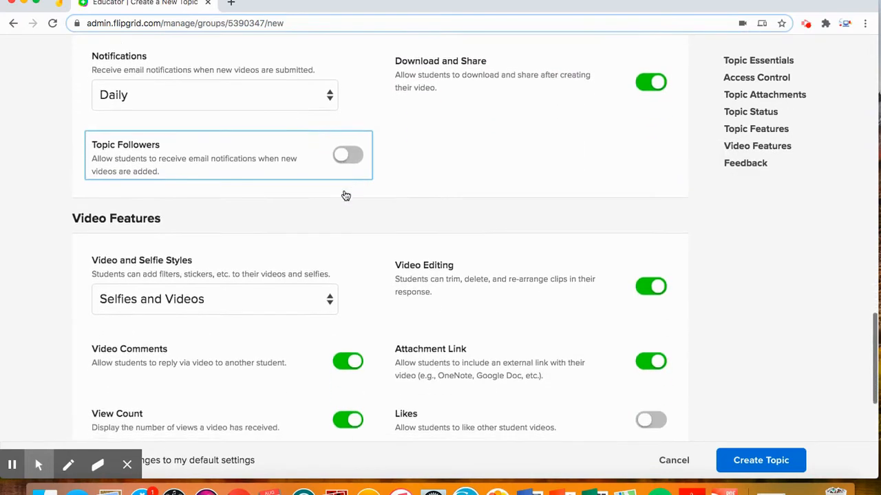
{"action": "scroll", "coordinate": [345, 195], "scroll_direction": "down", "scroll_amount": 1}
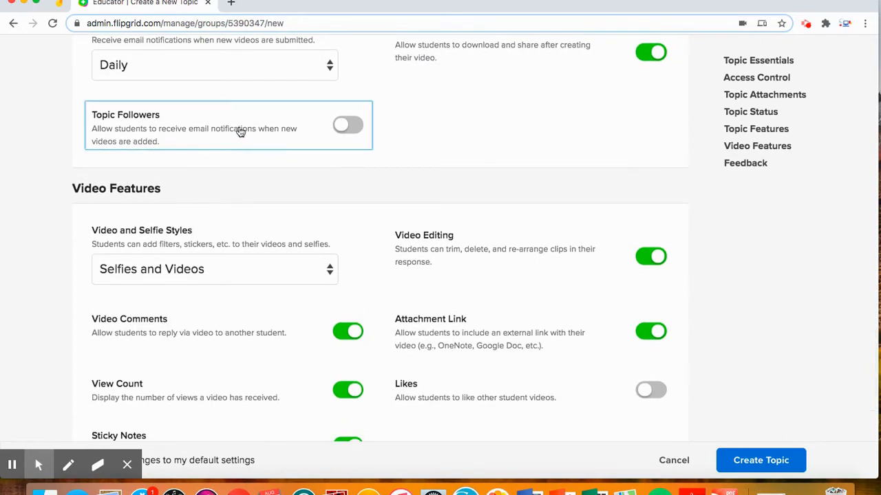
{"action": "scroll", "coordinate": [364, 199], "scroll_direction": "down", "scroll_amount": 2}
{"action": "scroll", "coordinate": [364, 199], "scroll_direction": "up", "scroll_amount": 1}
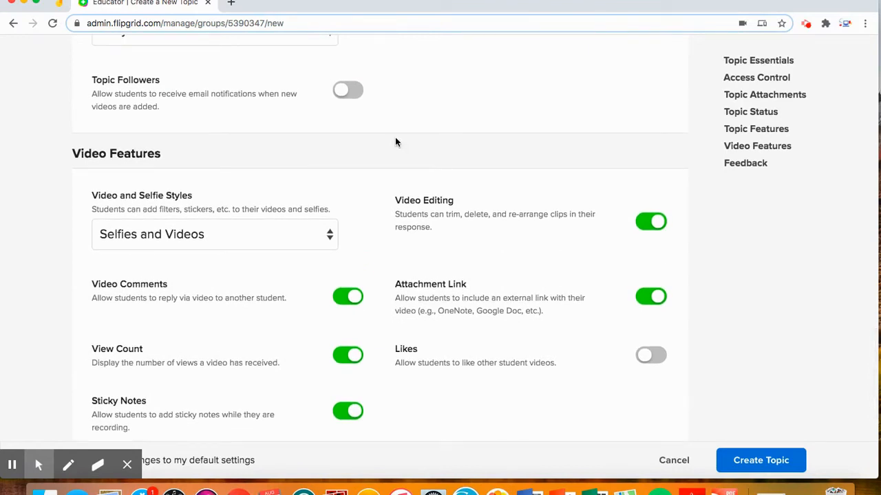
{"action": "scroll", "coordinate": [395, 142], "scroll_direction": "down", "scroll_amount": 3}
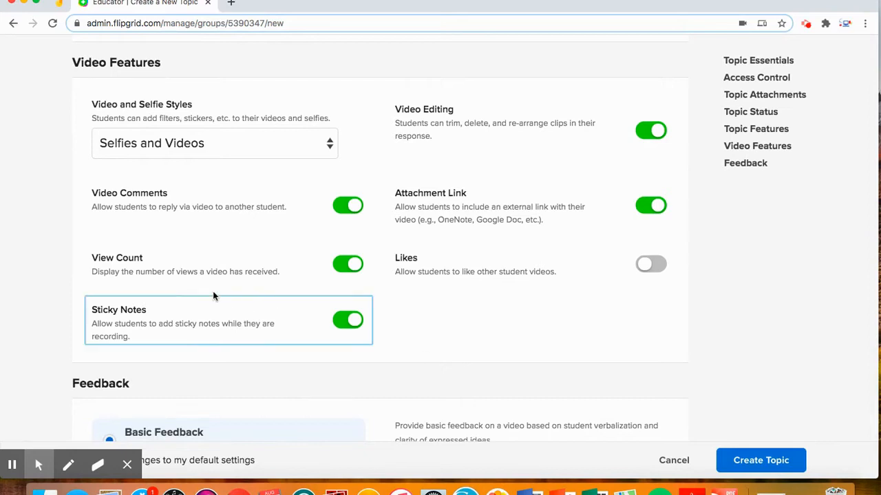
{"action": "left_click", "coordinate": [348, 267]}
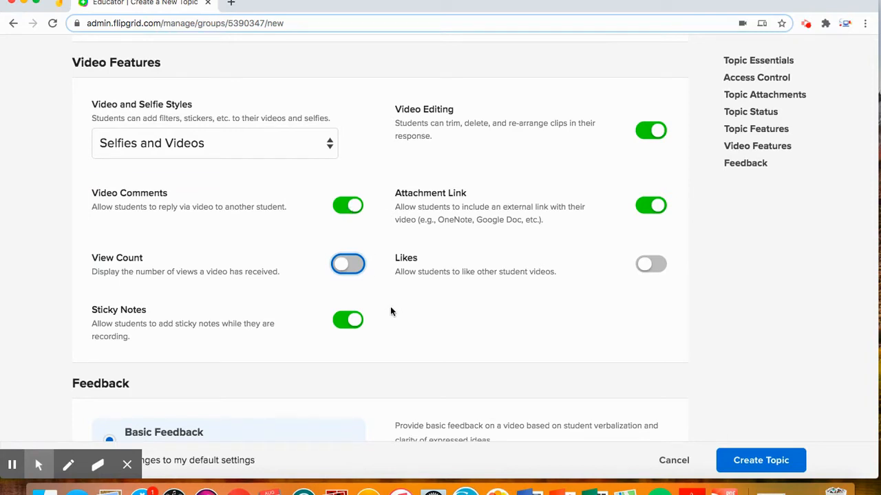
{"action": "scroll", "coordinate": [416, 353], "scroll_direction": "down", "scroll_amount": 5}
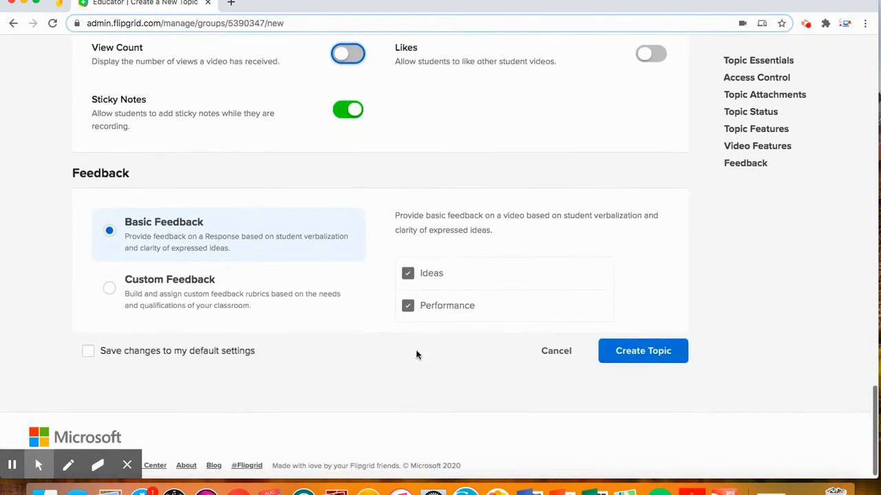
{"action": "left_click", "coordinate": [110, 231]}
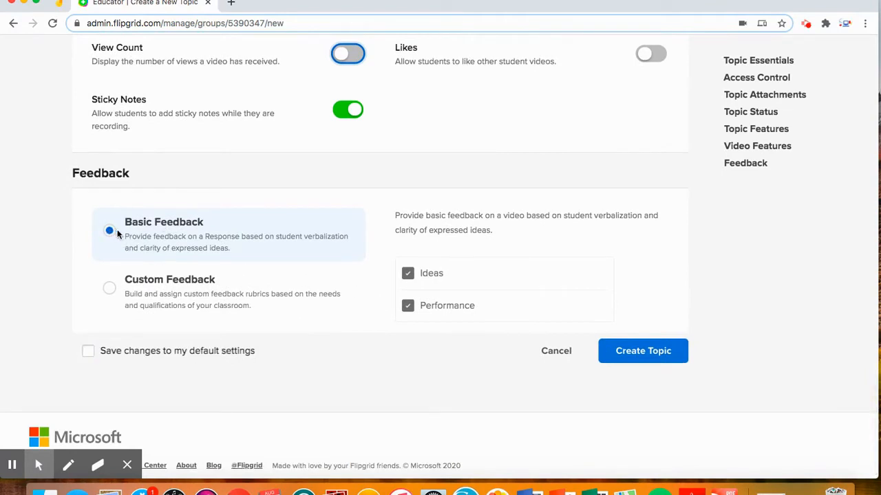
{"action": "left_click", "coordinate": [110, 290]}
{"action": "left_click", "coordinate": [448, 275]}
{"action": "scroll", "coordinate": [383, 297], "scroll_direction": "down", "scroll_amount": 1}
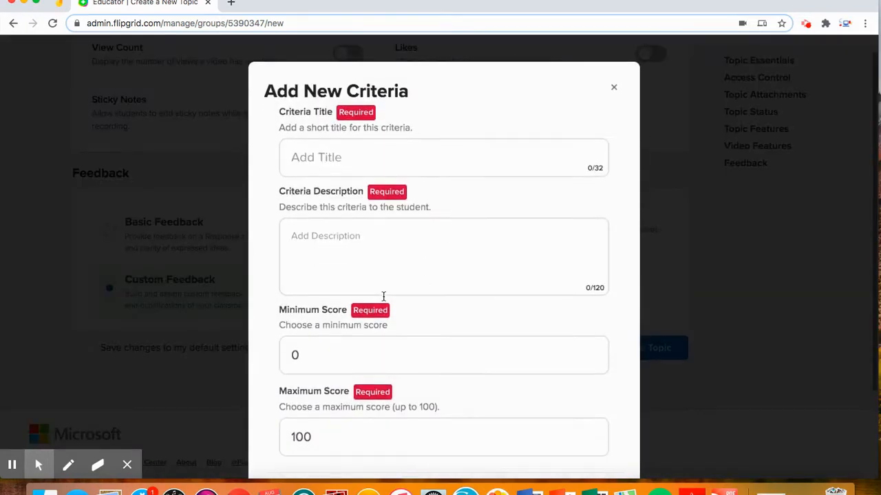
{"action": "left_click", "coordinate": [359, 158]}
{"action": "left_click", "coordinate": [381, 242]}
{"action": "scroll", "coordinate": [381, 242], "scroll_direction": "down", "scroll_amount": 3}
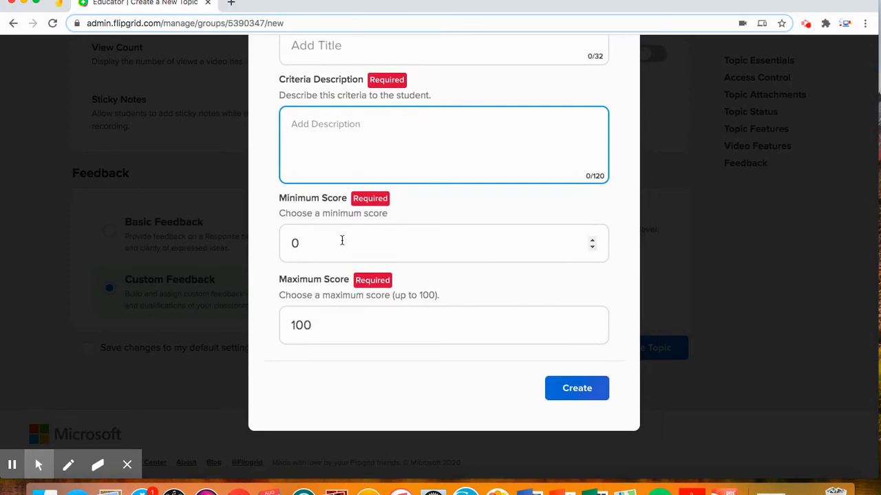
{"action": "scroll", "coordinate": [627, 347], "scroll_direction": "up", "scroll_amount": 3}
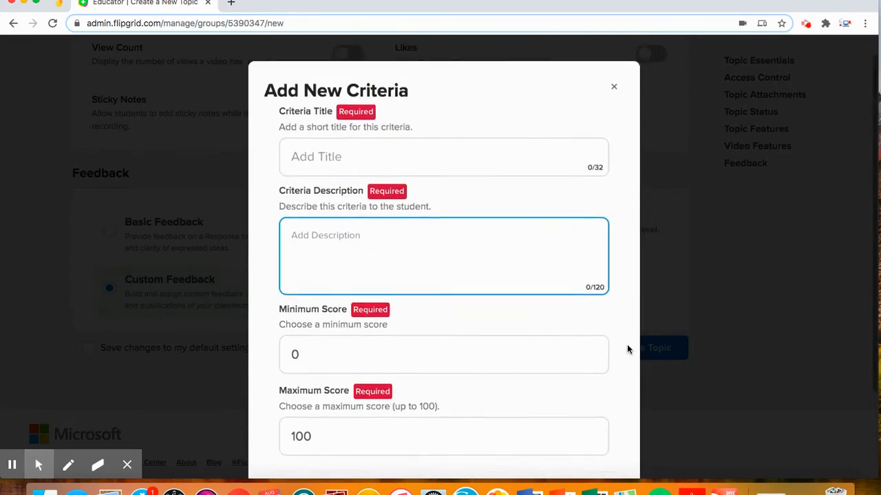
{"action": "left_click", "coordinate": [615, 105]}
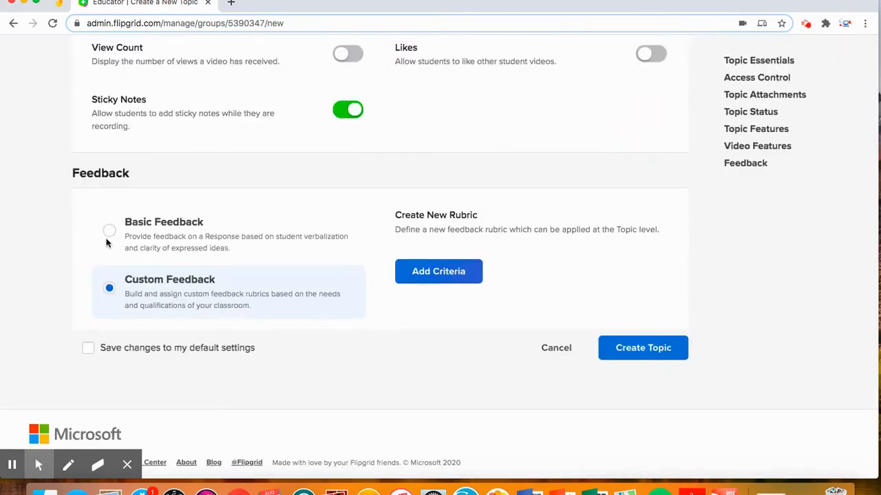
{"action": "left_click", "coordinate": [108, 234]}
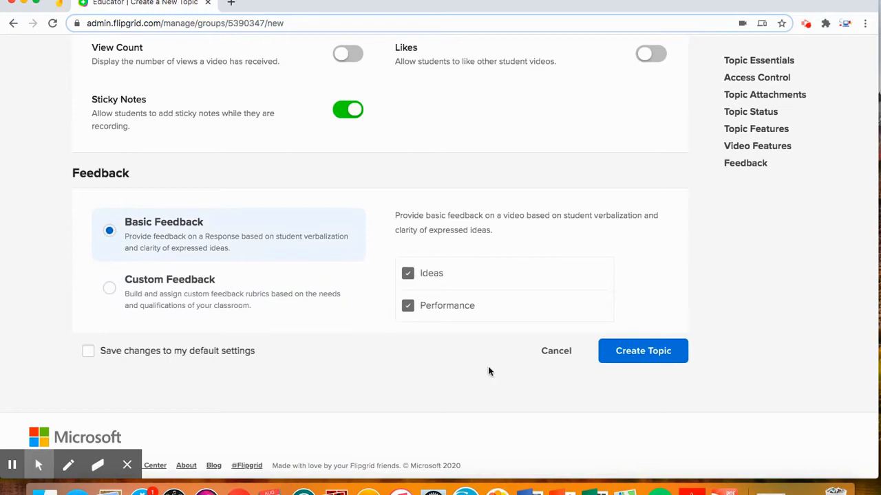
- Create the topic and share it to the Instructional Tech Sample Account class in Google Classroom as a new assignment
{"action": "left_click", "coordinate": [663, 352]}
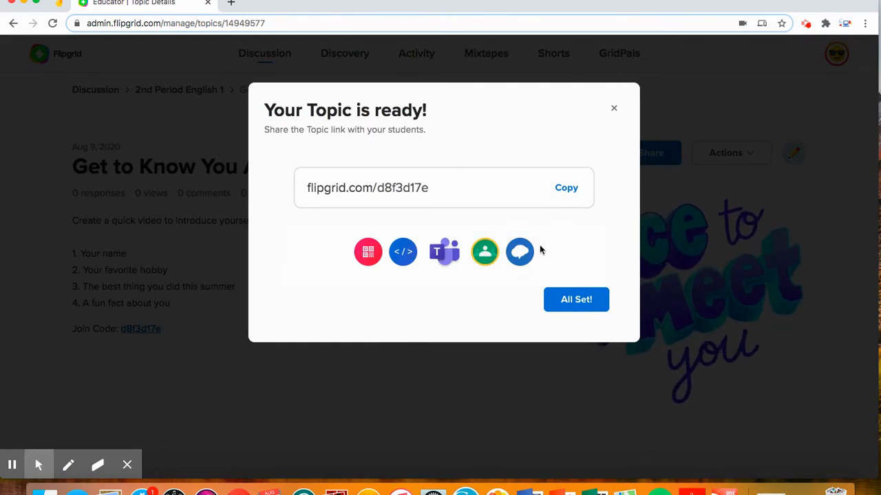
{"action": "left_click", "coordinate": [484, 253]}
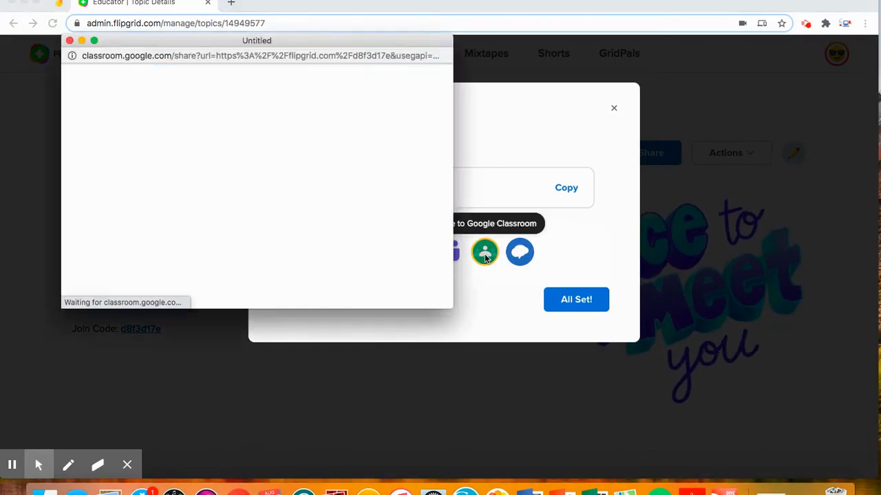
{"action": "left_click_drag", "start_coordinate": [452, 308], "coordinate": [505, 360]}
{"action": "left_click", "coordinate": [340, 191]}
{"action": "left_click", "coordinate": [284, 229]}
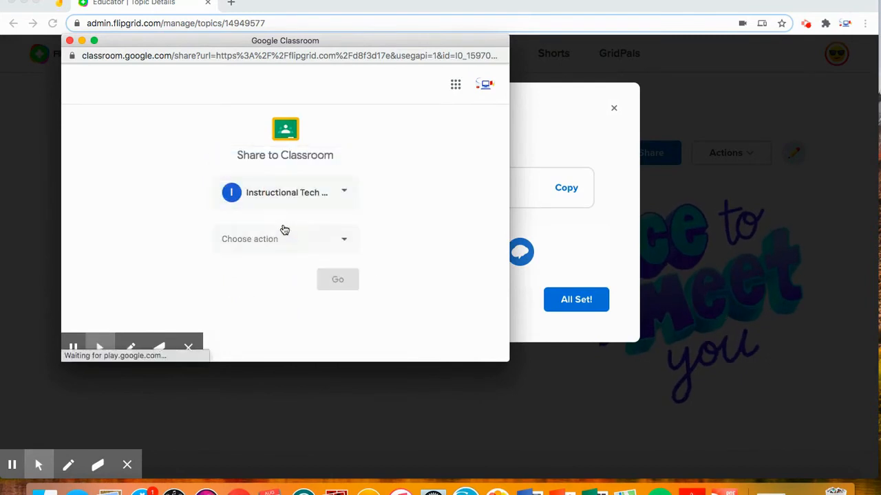
{"action": "left_click", "coordinate": [343, 238]}
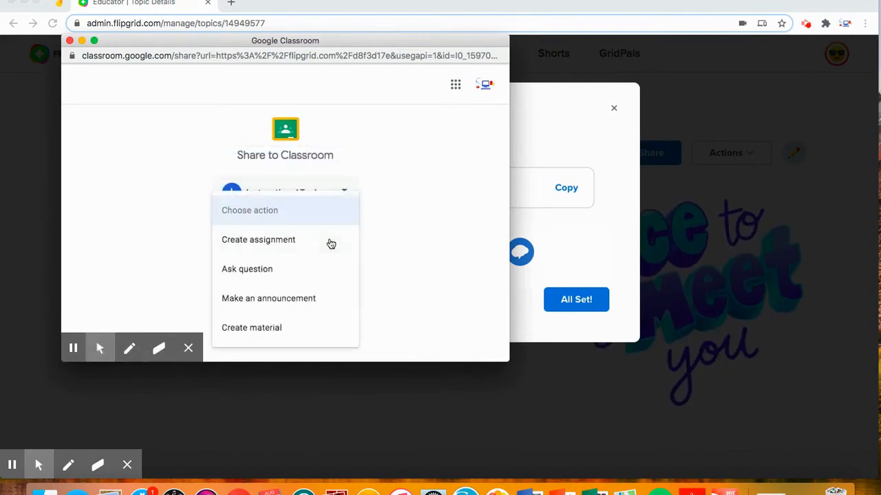
{"action": "left_click", "coordinate": [268, 247]}
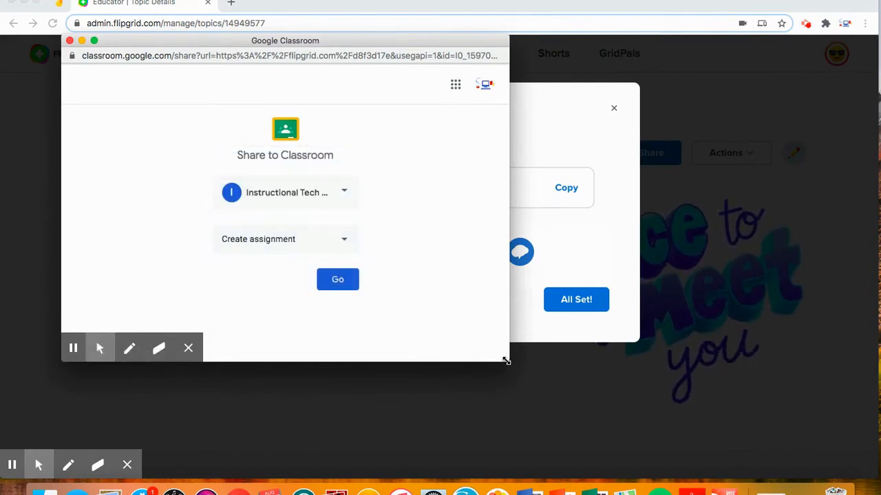
{"action": "left_click_drag", "start_coordinate": [506, 361], "coordinate": [582, 427]}
{"action": "left_click", "coordinate": [374, 279]}
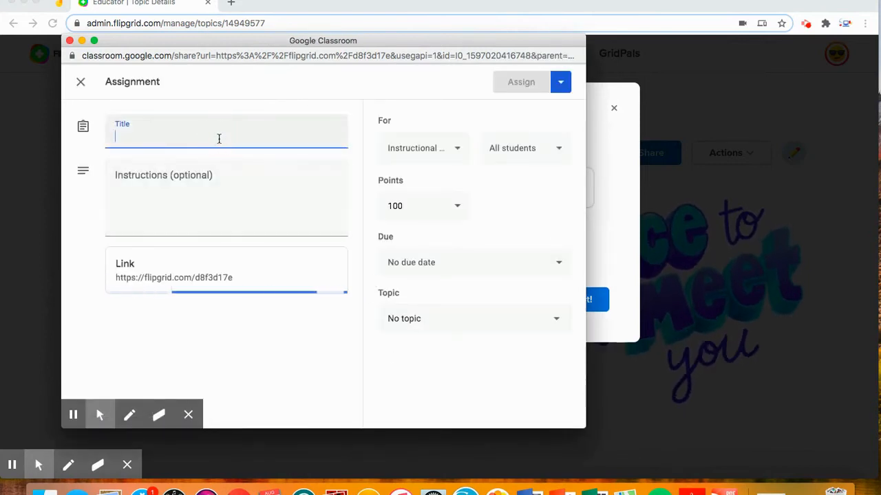
- Title the Classroom assignment "Get to Know You Activity", file it under the FlipGrid Assignments topic and assign it
{"action": "type", "text": "Get to"}
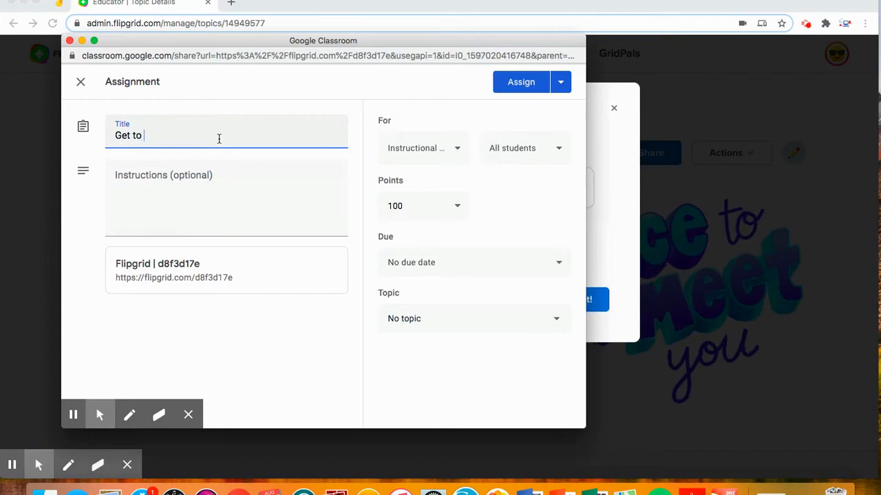
{"action": "type", "text": " Know You Activity"}
{"action": "left_click", "coordinate": [419, 317]}
{"action": "left_click", "coordinate": [413, 352]}
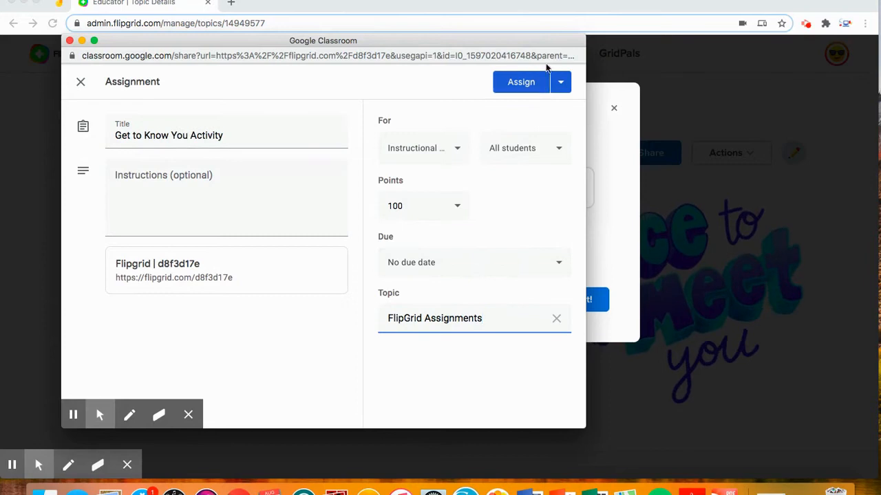
{"action": "left_click", "coordinate": [519, 81]}
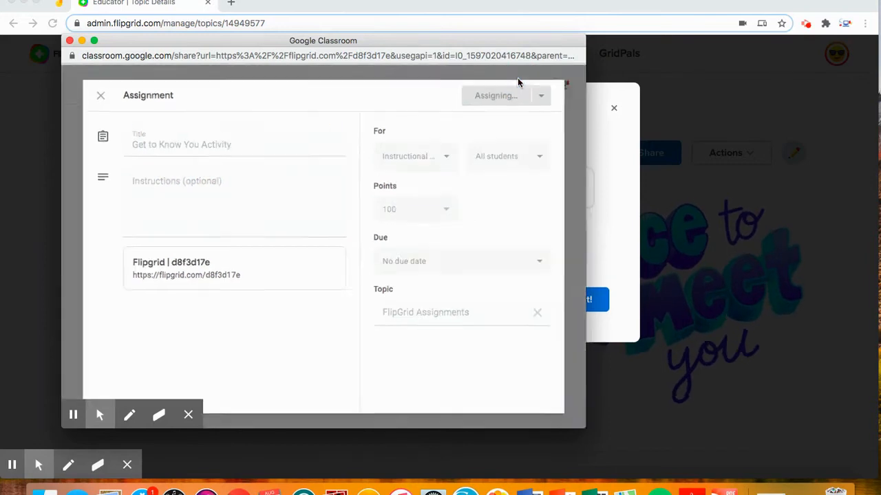
- View the posted Get to Know You Activity assignment in Google Classroom
{"action": "left_click", "coordinate": [325, 189]}
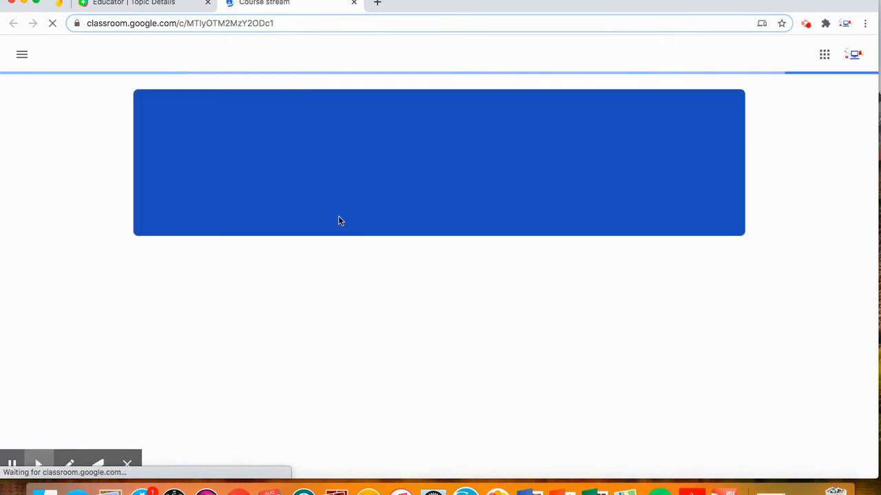
{"action": "left_click", "coordinate": [447, 335]}
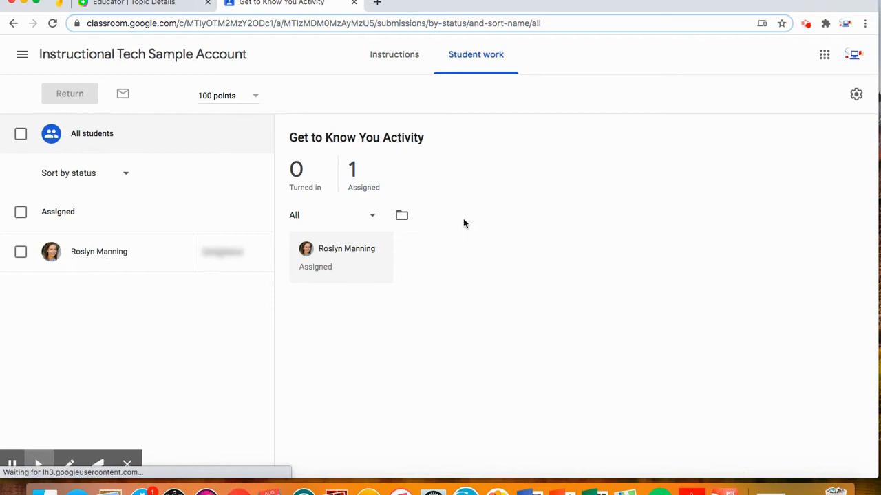
- Switch back to Flipgrid, dismiss the share dialog and open the 1st Period English 1 group from the Discussion overview
{"action": "left_click", "coordinate": [146, 2]}
{"action": "left_click", "coordinate": [615, 110]}
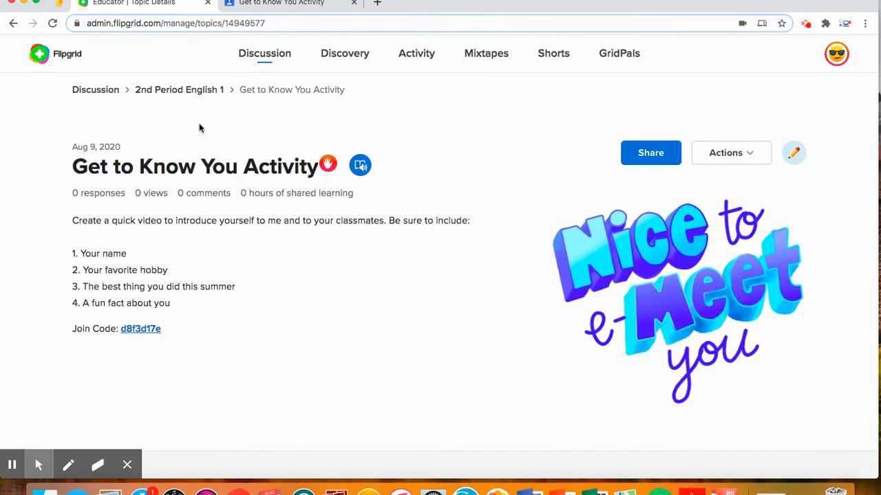
{"action": "left_click", "coordinate": [108, 91]}
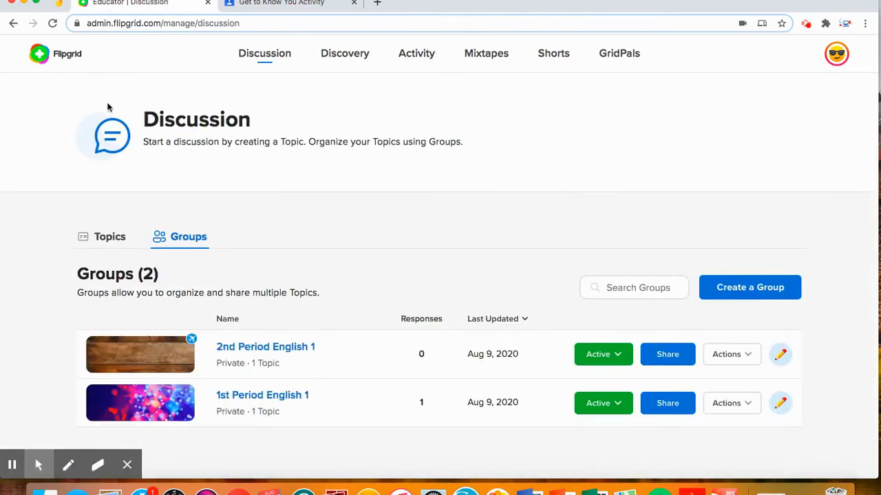
{"action": "scroll", "coordinate": [368, 384], "scroll_direction": "down", "scroll_amount": 1}
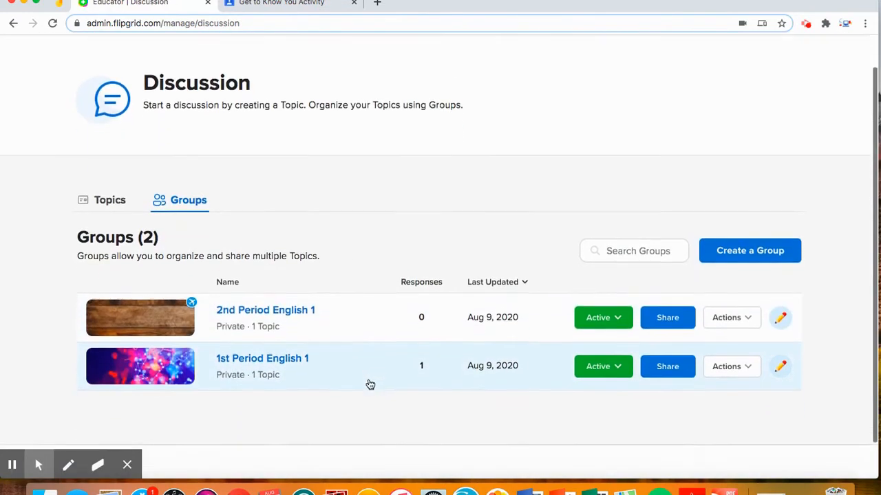
{"action": "scroll", "coordinate": [370, 384], "scroll_direction": "down", "scroll_amount": 1}
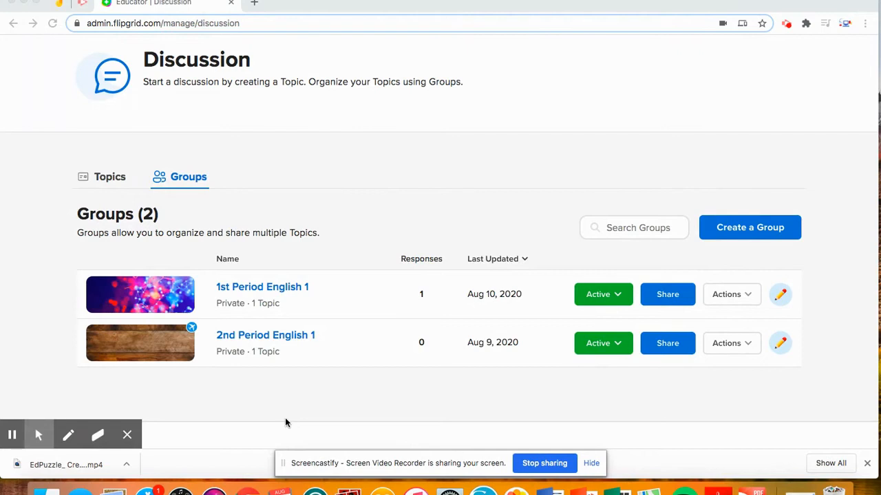
{"action": "left_click", "coordinate": [251, 289]}
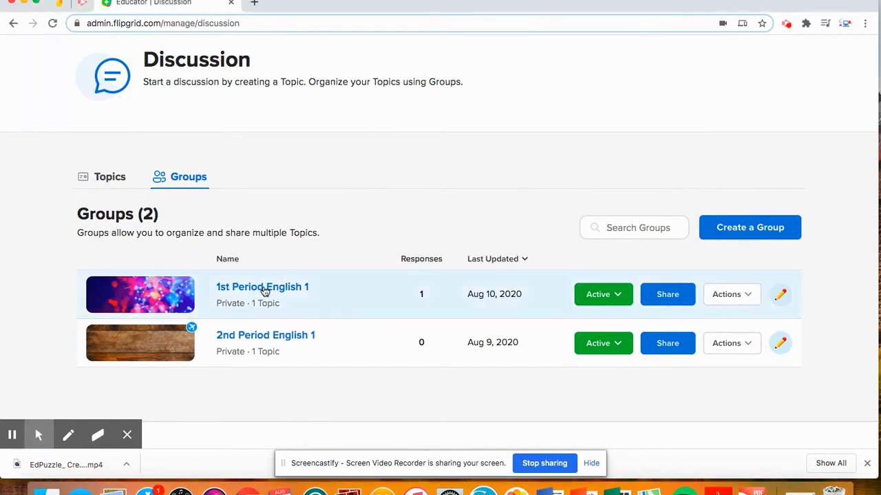
- Open the 1st Period English 1 group and go to its Sample Topic
{"action": "left_click", "coordinate": [264, 288]}
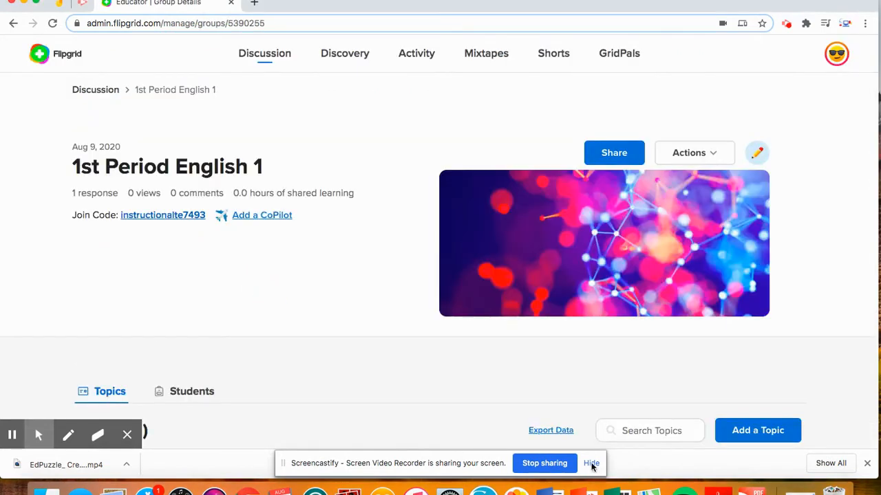
{"action": "left_click", "coordinate": [592, 464]}
{"action": "scroll", "coordinate": [452, 391], "scroll_direction": "down", "scroll_amount": 5}
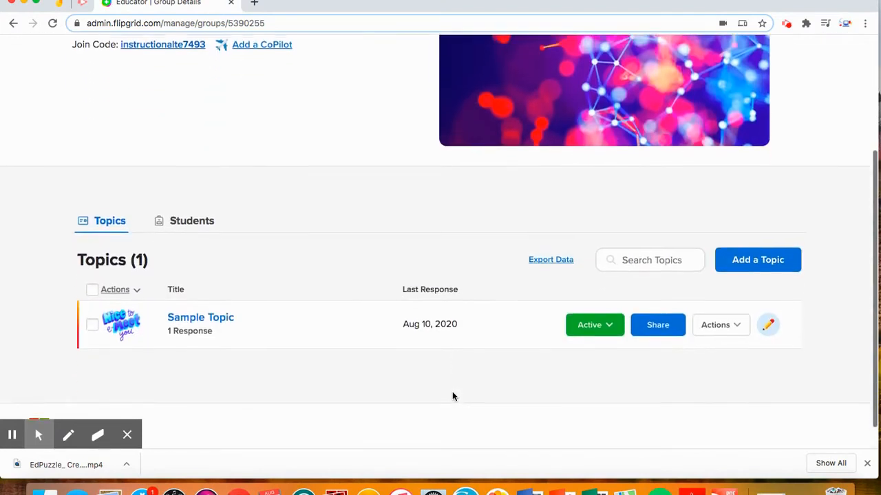
{"action": "left_click", "coordinate": [224, 316]}
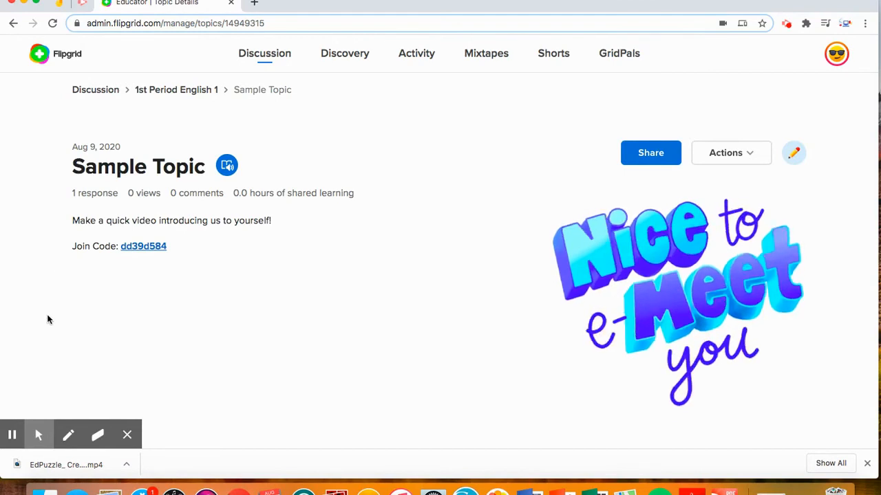
- Open the student's response listed under Sample Topic
{"action": "scroll", "coordinate": [48, 319], "scroll_direction": "down", "scroll_amount": 1}
{"action": "scroll", "coordinate": [48, 320], "scroll_direction": "down", "scroll_amount": 5}
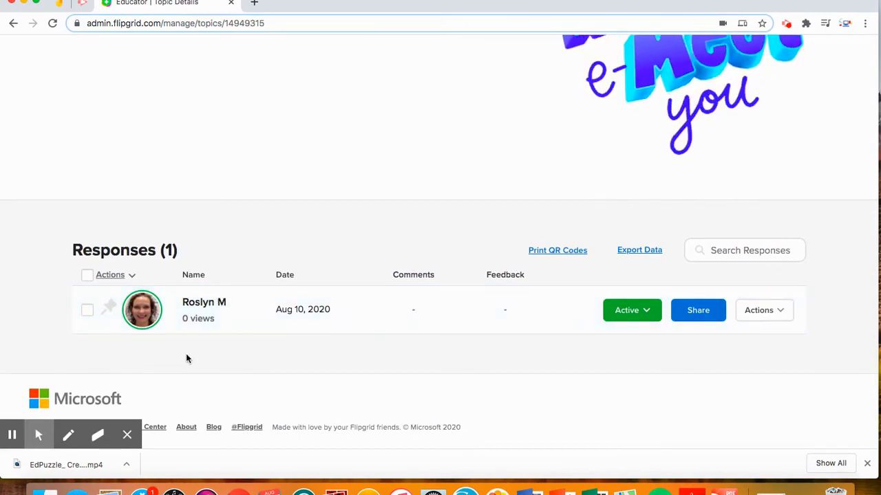
{"action": "left_click", "coordinate": [206, 304]}
{"action": "scroll", "coordinate": [165, 358], "scroll_direction": "down", "scroll_amount": 1}
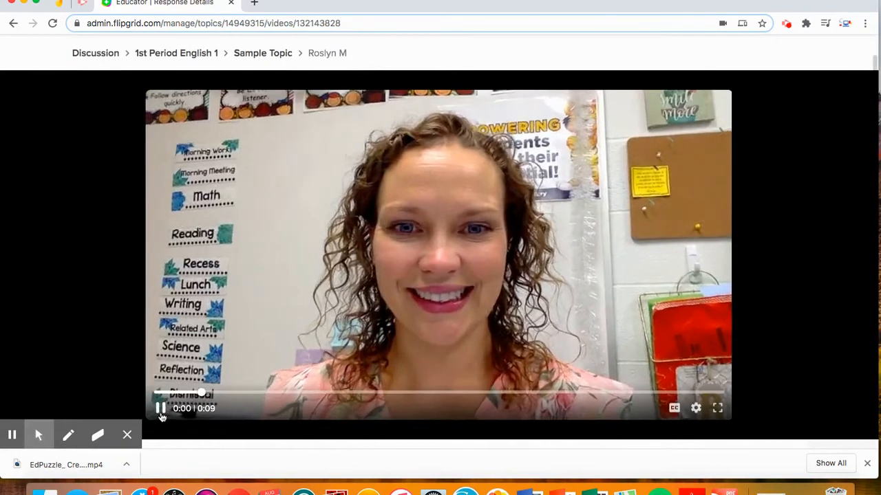
- Restart the student's video response from the beginning, play it and adjust the playback volume
{"action": "left_click", "coordinate": [159, 409]}
{"action": "left_click_drag", "start_coordinate": [234, 397], "coordinate": [156, 394]}
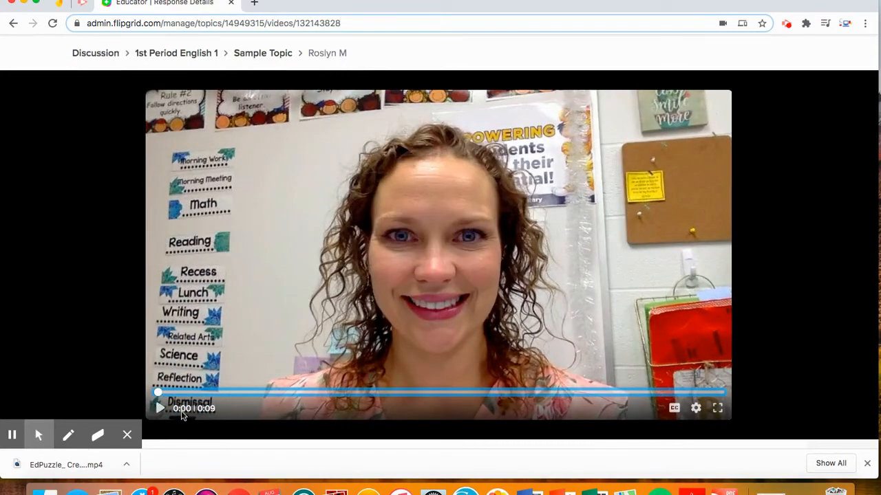
{"action": "left_click", "coordinate": [159, 409]}
{"action": "key", "text": "XF86AudioRaiseVolume"}
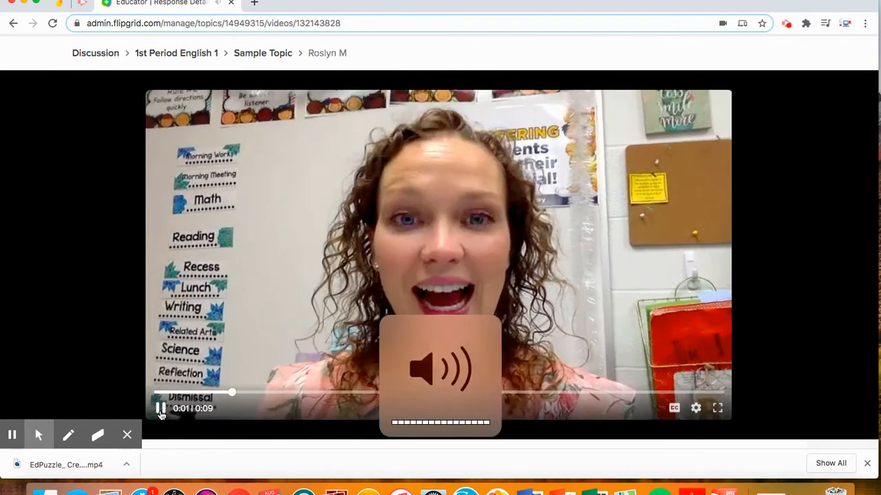
{"action": "key", "text": "XF86AudioLowerVolume"}
{"action": "key", "text": "XF86AudioLowerVolume"}
{"action": "key", "text": "XF86AudioLowerVolume"}
{"action": "key", "text": "XF86AudioLowerVolume"}
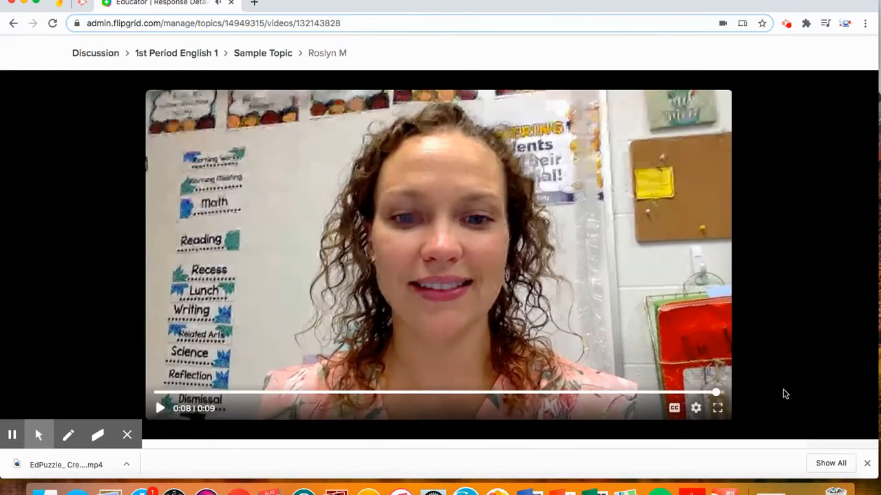
- Record a private feedback video of about 6 seconds for the student's response
{"action": "scroll", "coordinate": [784, 394], "scroll_direction": "down", "scroll_amount": 5}
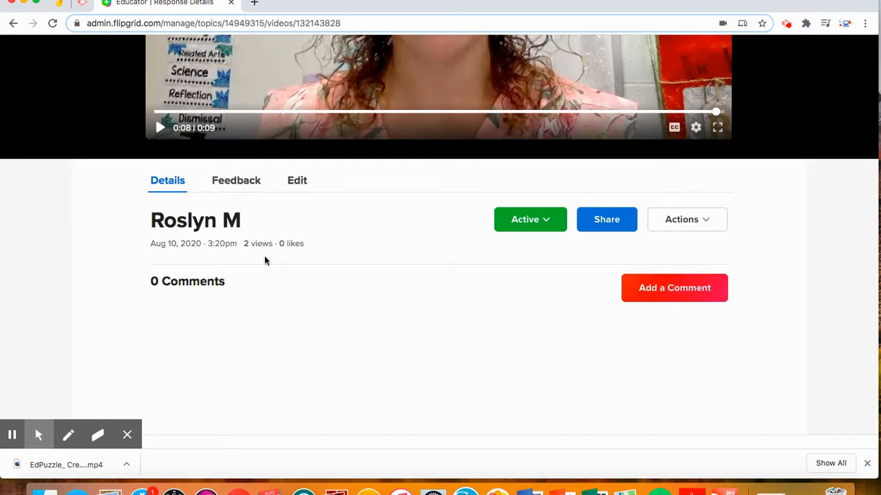
{"action": "left_click", "coordinate": [241, 181]}
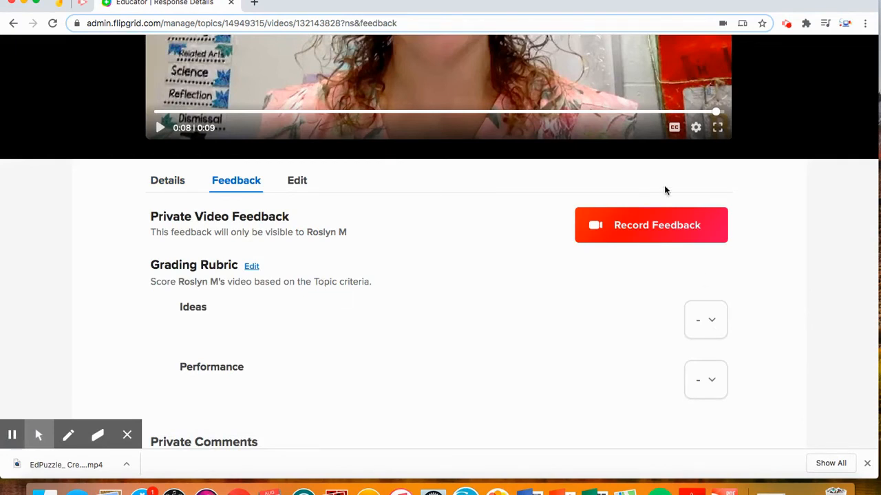
{"action": "left_click", "coordinate": [643, 225]}
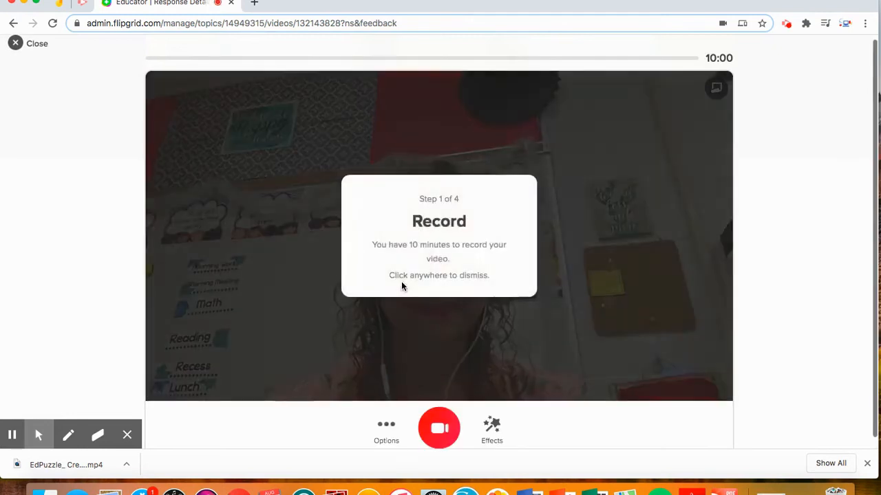
{"action": "left_click", "coordinate": [599, 311]}
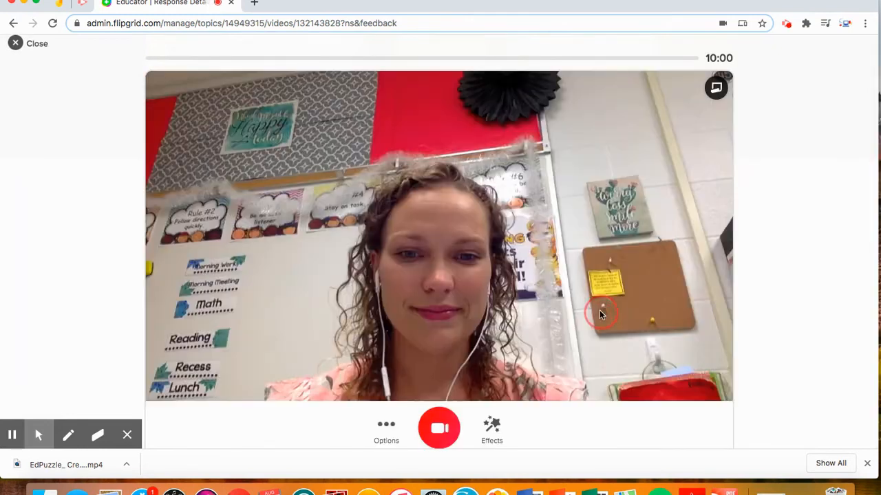
{"action": "left_click", "coordinate": [441, 430]}
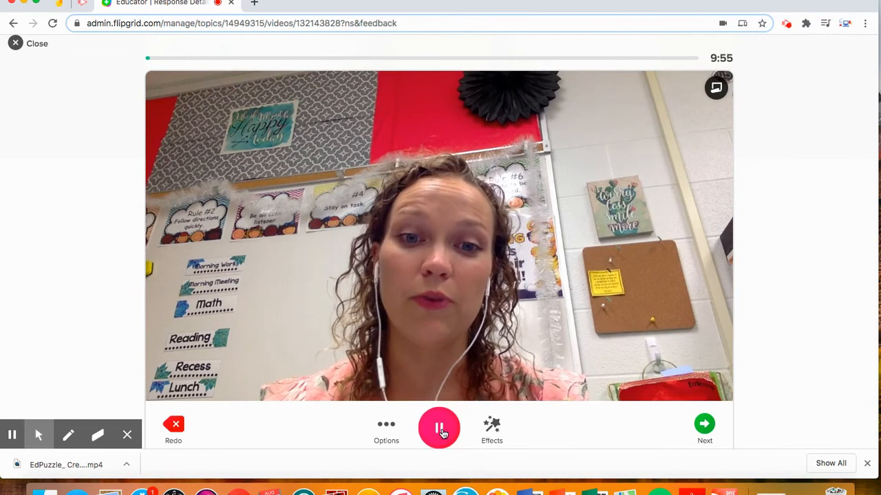
{"action": "left_click", "coordinate": [440, 429]}
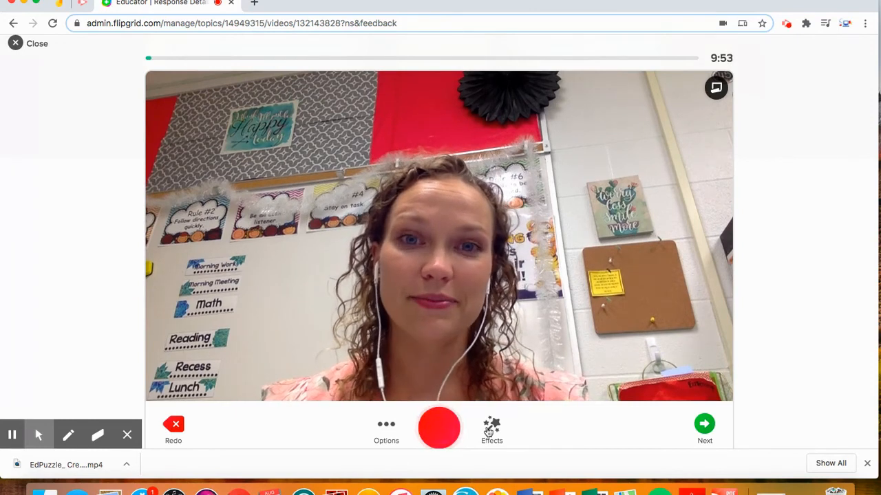
- Preview the recorded feedback clip, pause it and accept it without trimming
{"action": "left_click", "coordinate": [705, 427]}
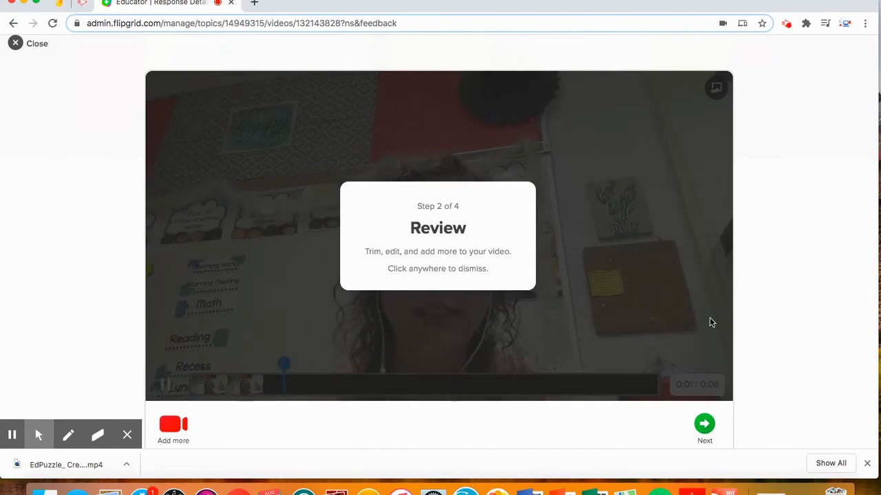
{"action": "left_click", "coordinate": [165, 387]}
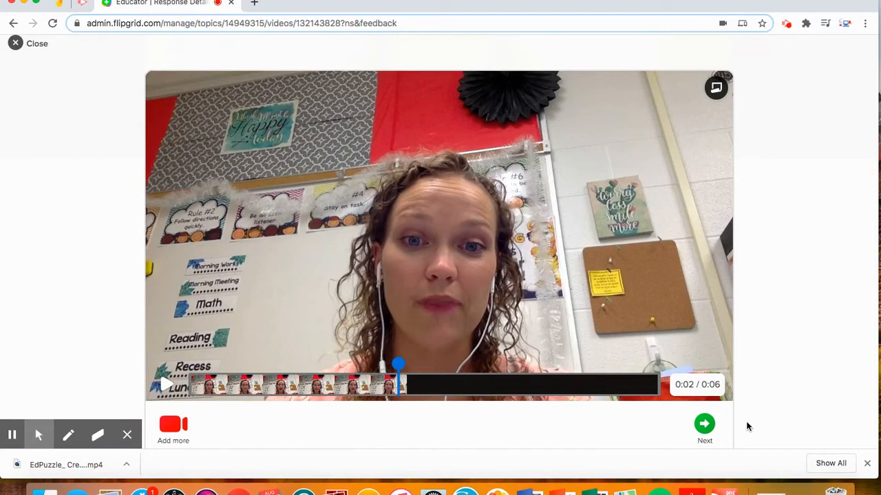
{"action": "left_click", "coordinate": [703, 431]}
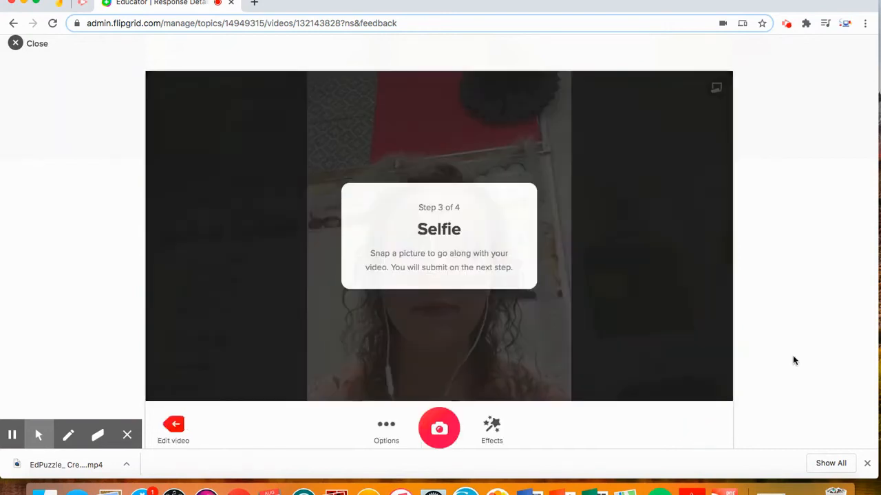
- Use the first frame of the recording as the feedback video's selfie and complete the submission
{"action": "left_click", "coordinate": [783, 352]}
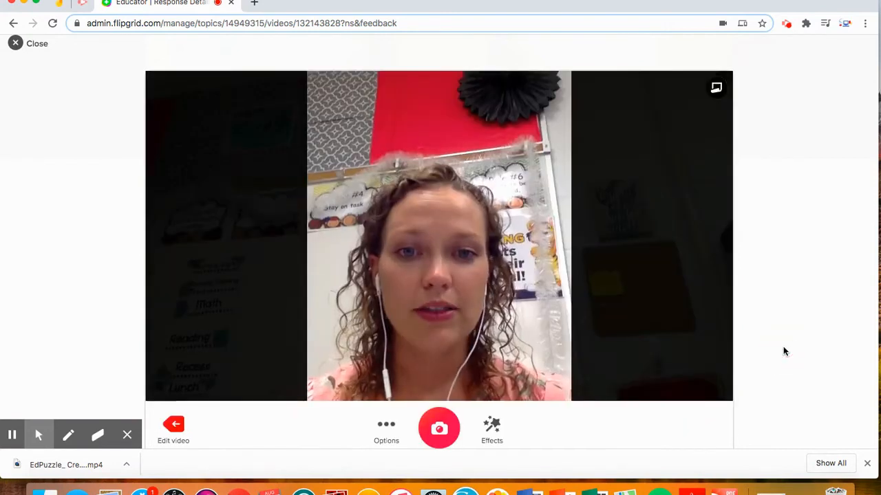
{"action": "left_click", "coordinate": [387, 437]}
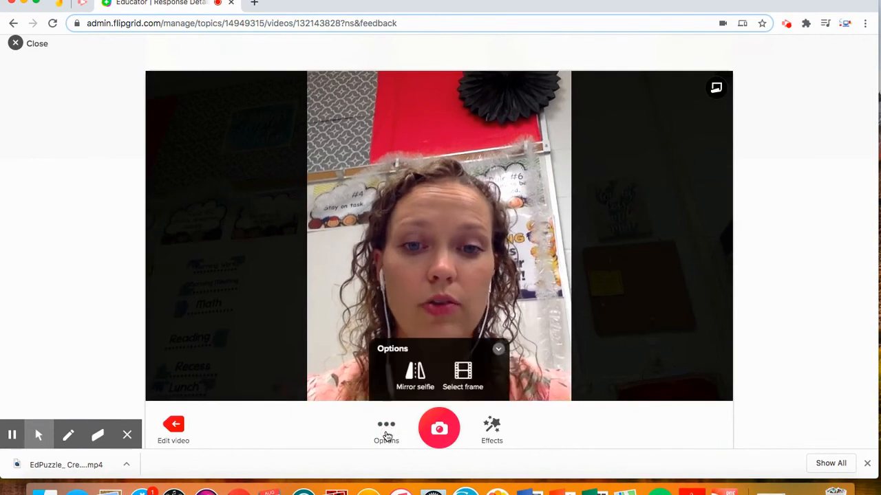
{"action": "left_click", "coordinate": [462, 370]}
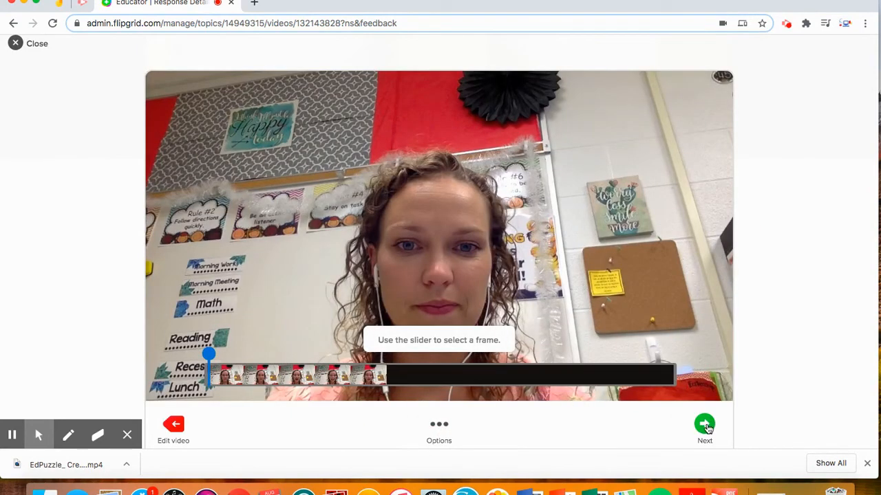
{"action": "left_click", "coordinate": [705, 426]}
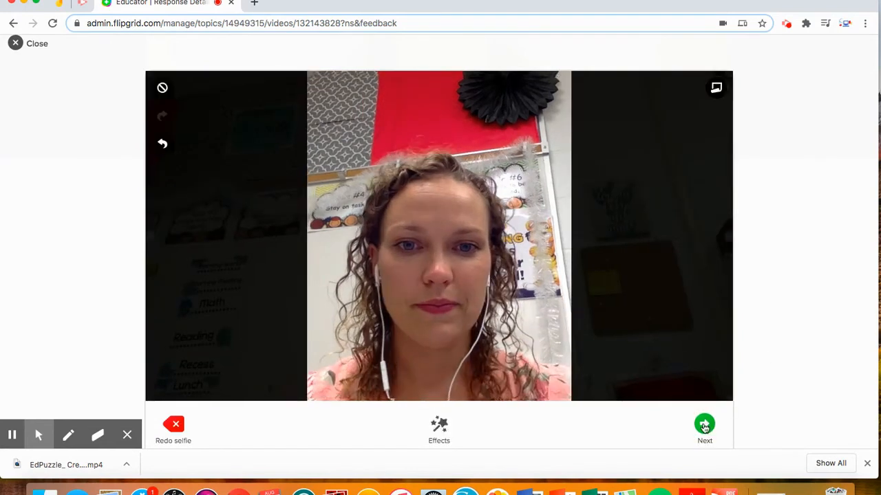
{"action": "left_click", "coordinate": [705, 428]}
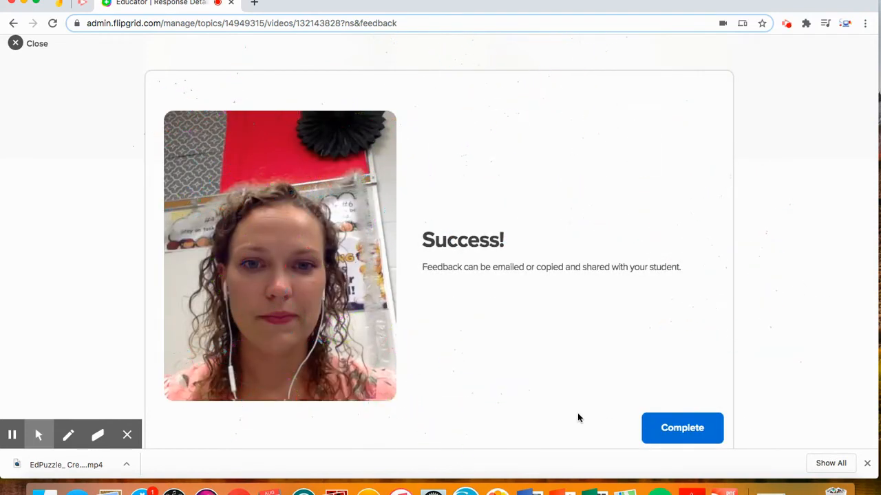
{"action": "left_click", "coordinate": [694, 432]}
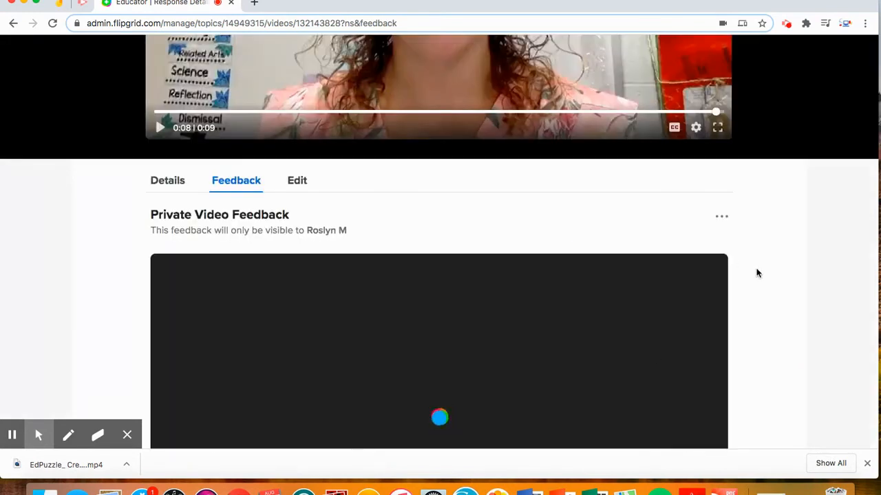
- Score the student's video in the grading rubric with 5 for Ideas and 5 for Performance
{"action": "scroll", "coordinate": [755, 340], "scroll_direction": "down", "scroll_amount": 3}
{"action": "scroll", "coordinate": [755, 342], "scroll_direction": "down", "scroll_amount": 1}
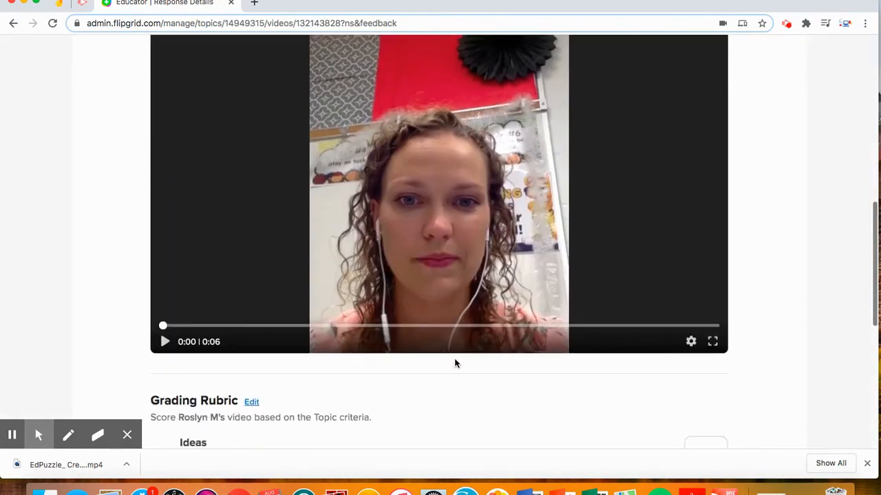
{"action": "scroll", "coordinate": [454, 363], "scroll_direction": "up", "scroll_amount": 4}
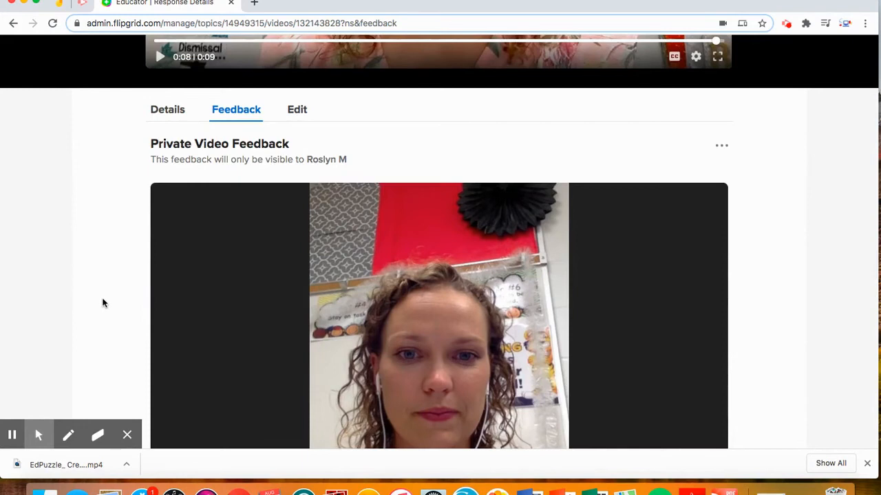
{"action": "scroll", "coordinate": [103, 303], "scroll_direction": "down", "scroll_amount": 10}
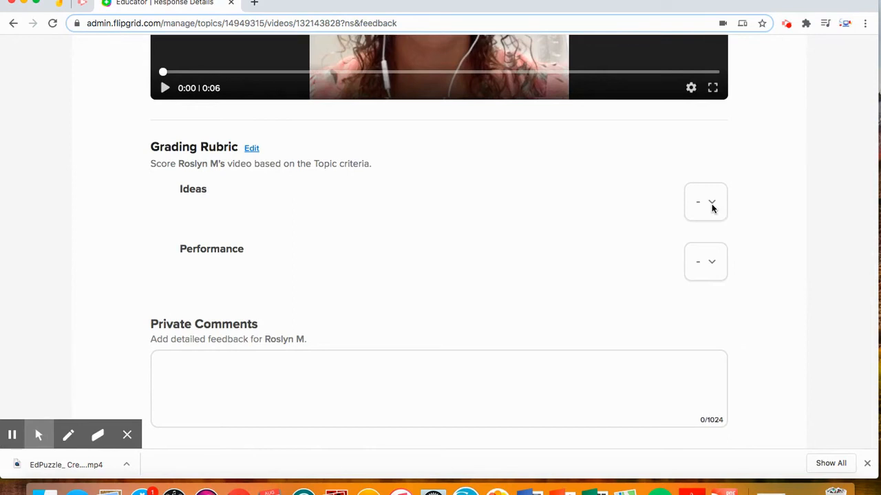
{"action": "left_click", "coordinate": [712, 206]}
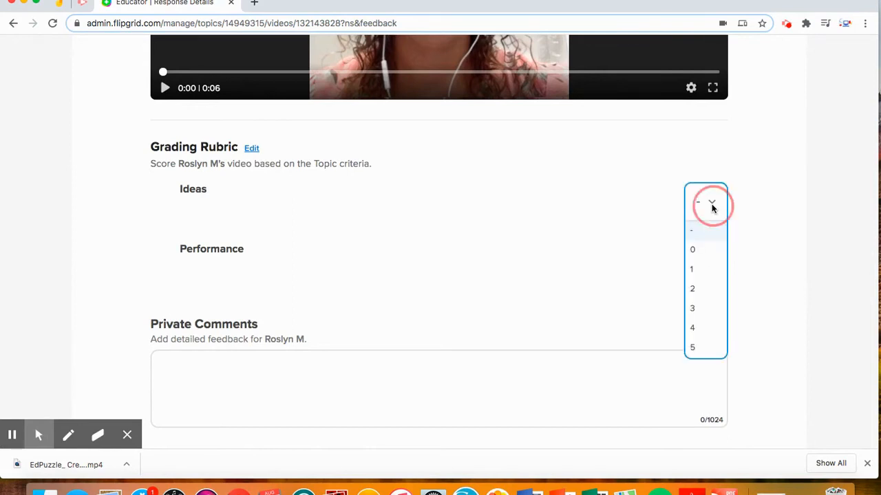
{"action": "left_click", "coordinate": [692, 348]}
{"action": "left_click", "coordinate": [712, 261]}
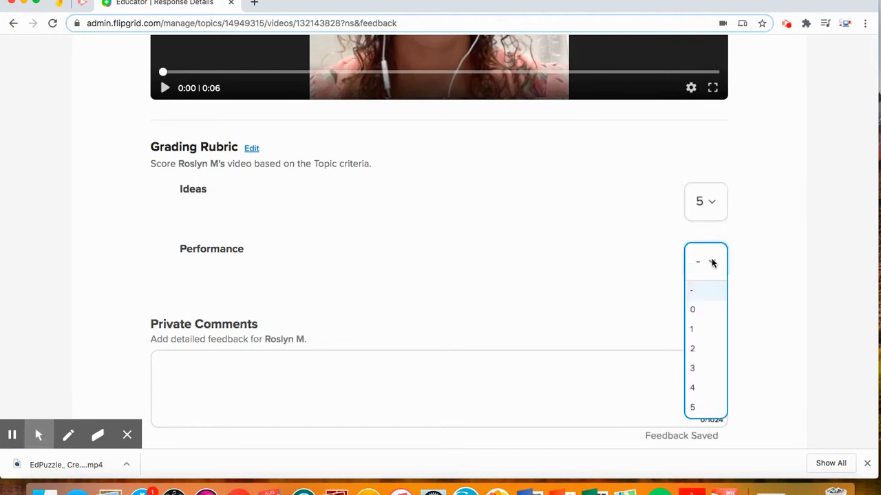
{"action": "left_click", "coordinate": [693, 407]}
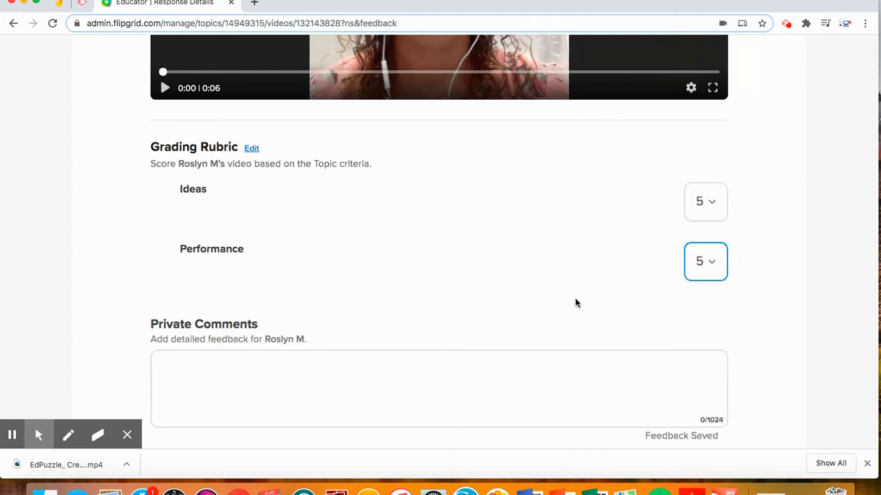
- Leave the private comments empty and email the feedback to the student
{"action": "scroll", "coordinate": [573, 300], "scroll_direction": "down", "scroll_amount": 2}
{"action": "left_click", "coordinate": [369, 326]}
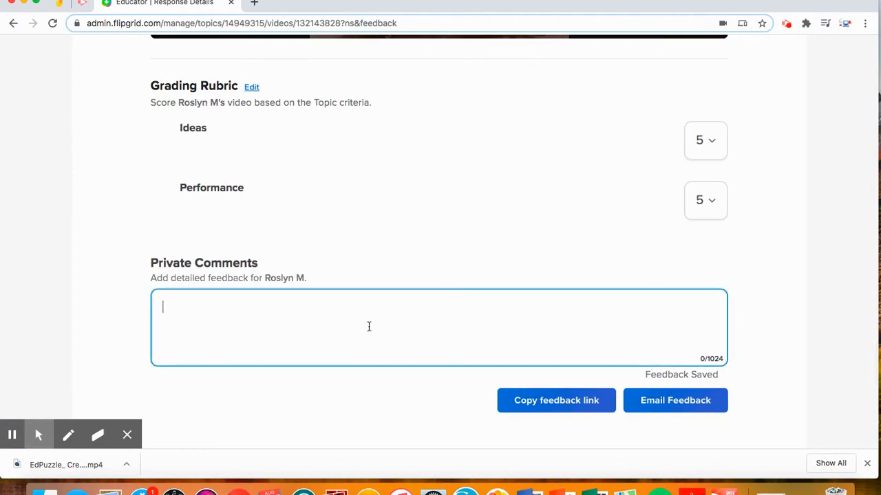
{"action": "scroll", "coordinate": [657, 350], "scroll_direction": "down", "scroll_amount": 1}
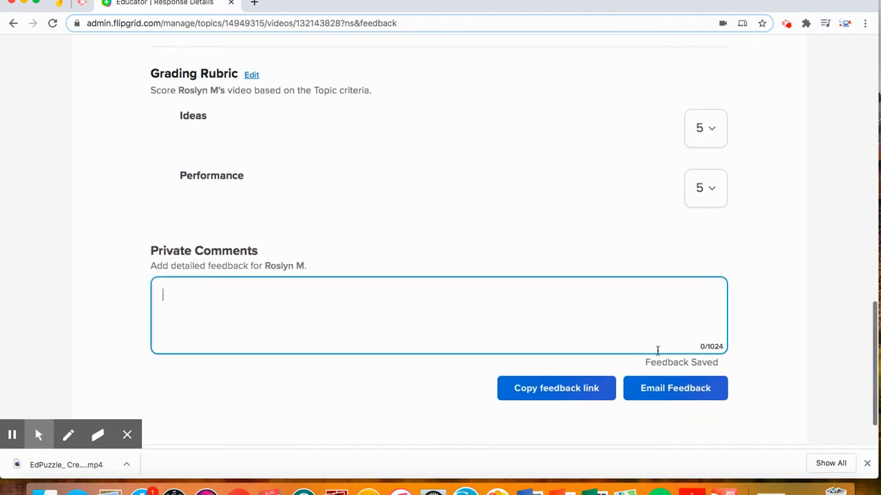
{"action": "left_click", "coordinate": [672, 394]}
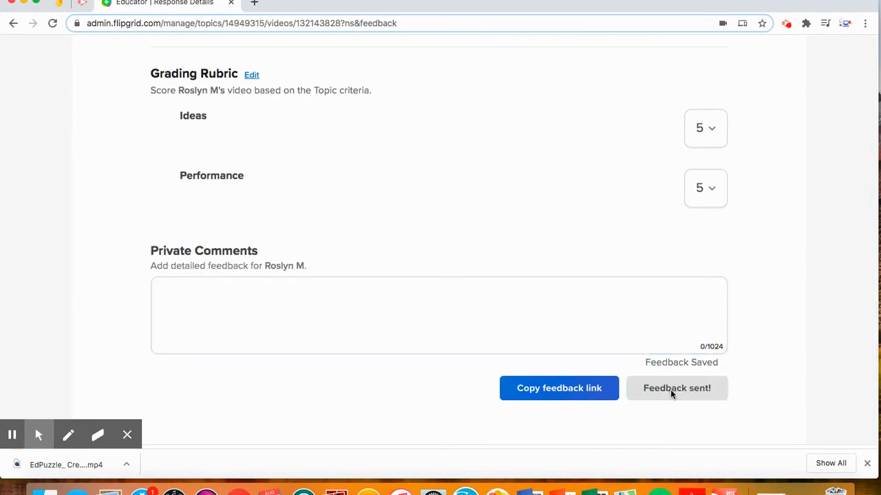
{"action": "scroll", "coordinate": [531, 276], "scroll_direction": "down", "scroll_amount": 2}
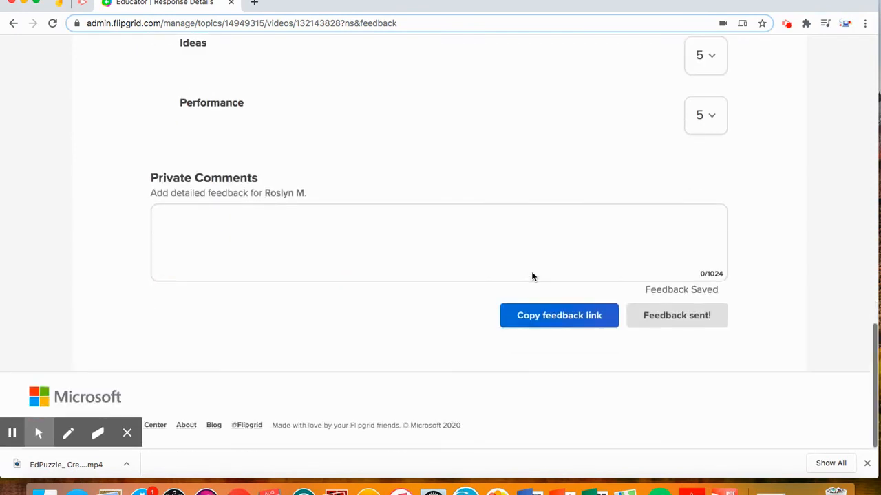
{"action": "scroll", "coordinate": [531, 277], "scroll_direction": "up", "scroll_amount": 5}
{"action": "scroll", "coordinate": [532, 276], "scroll_direction": "up", "scroll_amount": 3}
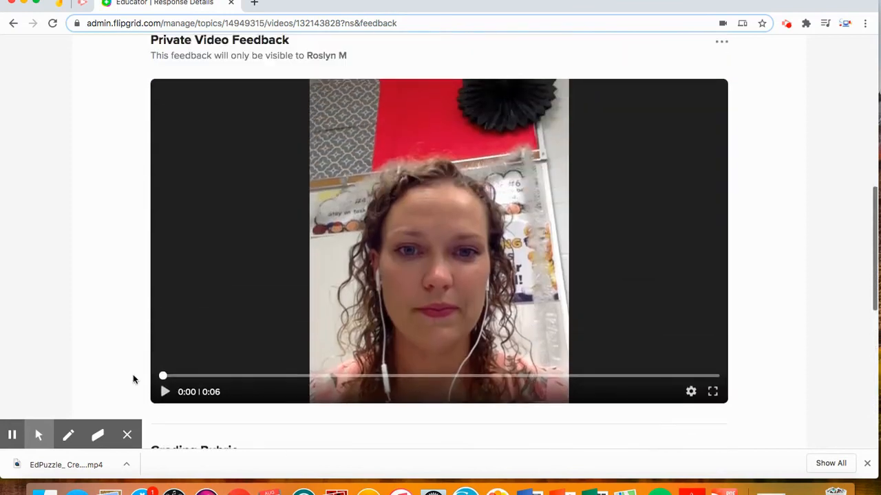
{"action": "scroll", "coordinate": [58, 334], "scroll_direction": "down", "scroll_amount": 6}
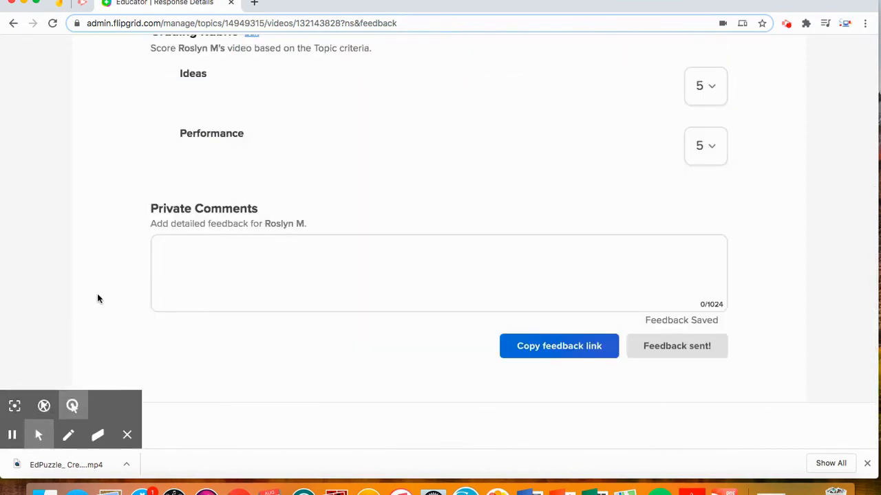
- Return to the Sample Topic page from the student's response details and check the topic's list of responses
{"action": "scroll", "coordinate": [81, 314], "scroll_direction": "up", "scroll_amount": 6}
{"action": "scroll", "coordinate": [97, 299], "scroll_direction": "up", "scroll_amount": 2}
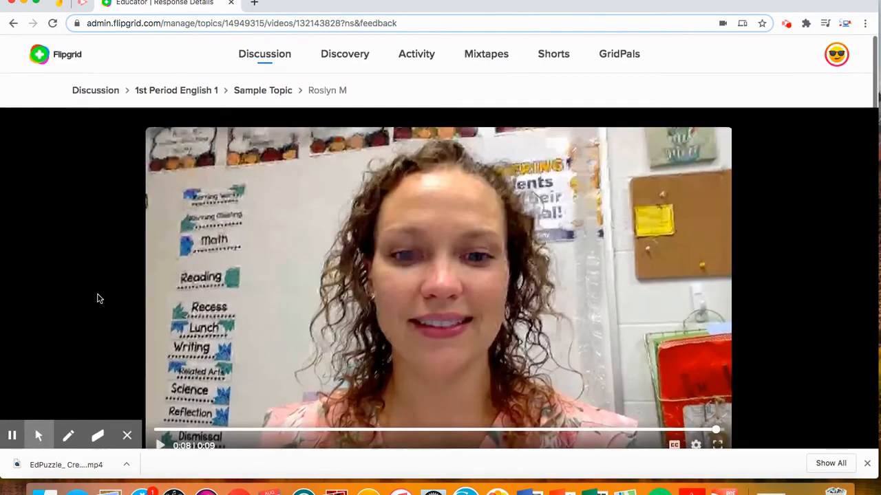
{"action": "left_click", "coordinate": [266, 89]}
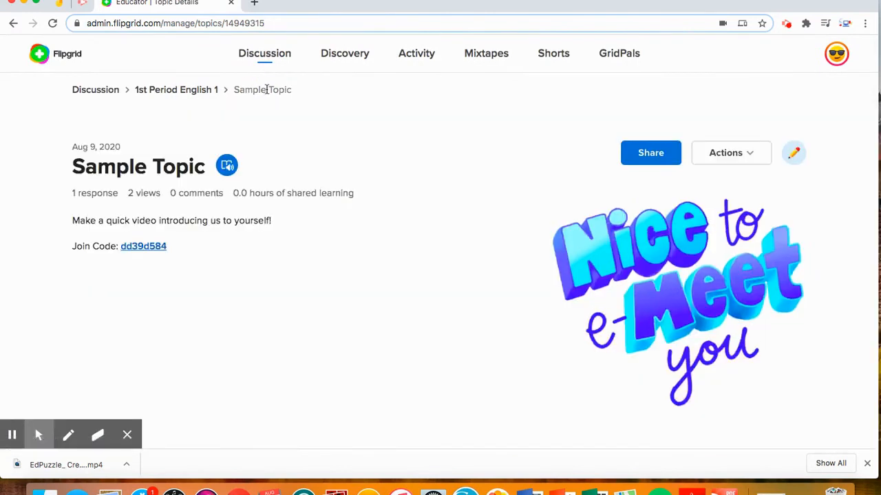
{"action": "scroll", "coordinate": [44, 335], "scroll_direction": "down", "scroll_amount": 4}
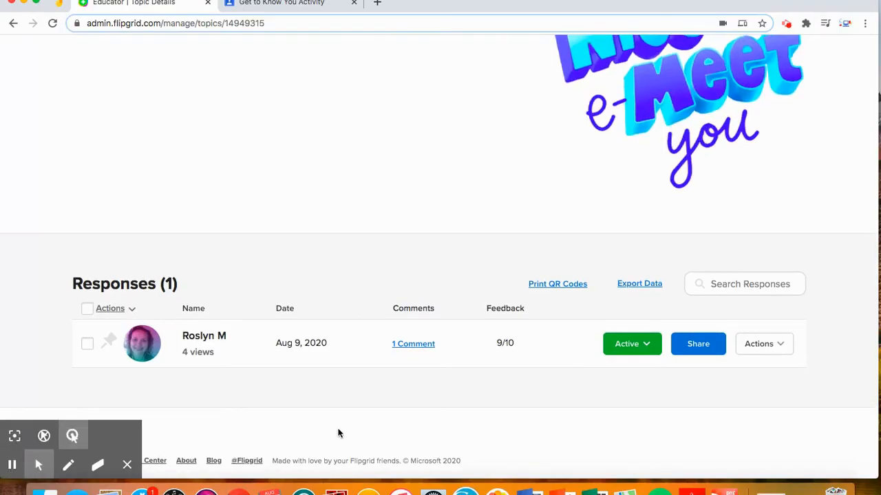
- Return to the Sample Topic overview and switch to the FlipGrid Asynchronous Ideas board in Jamboard
{"action": "scroll", "coordinate": [338, 432], "scroll_direction": "up", "scroll_amount": 2}
{"action": "scroll", "coordinate": [338, 432], "scroll_direction": "up", "scroll_amount": 1}
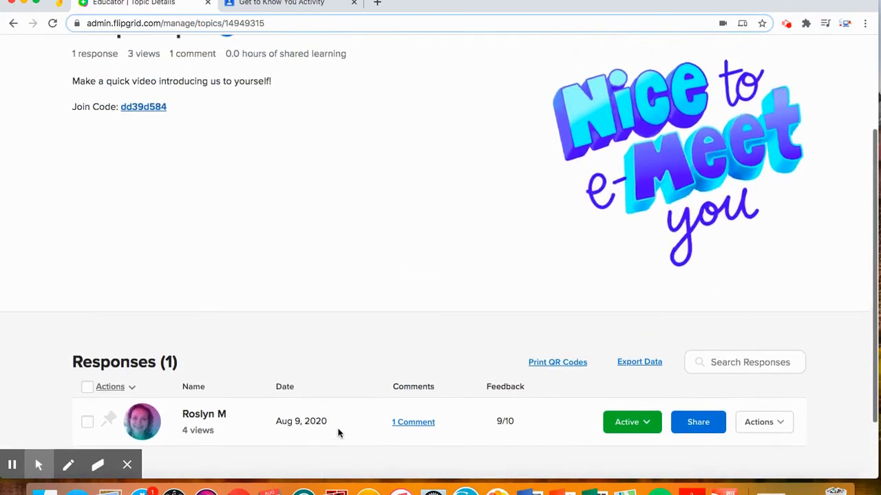
{"action": "scroll", "coordinate": [339, 434], "scroll_direction": "up", "scroll_amount": 1}
{"action": "scroll", "coordinate": [339, 434], "scroll_direction": "up", "scroll_amount": 2}
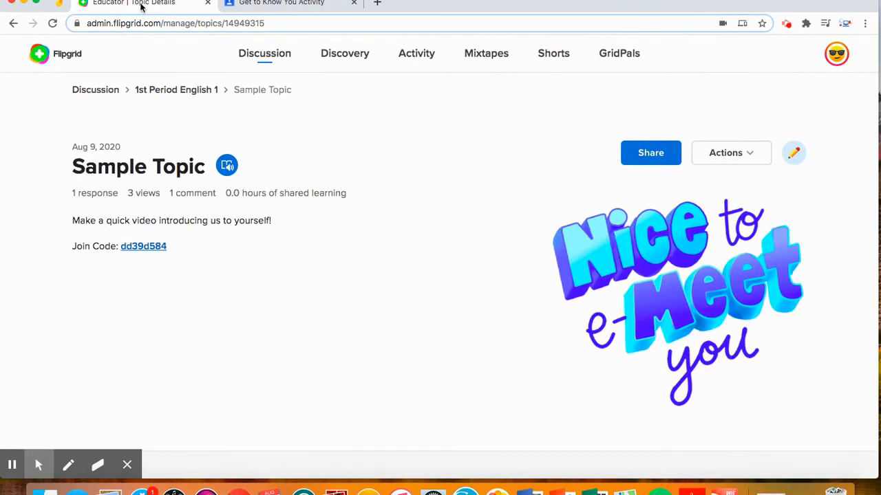
{"action": "left_click", "coordinate": [59, 6]}
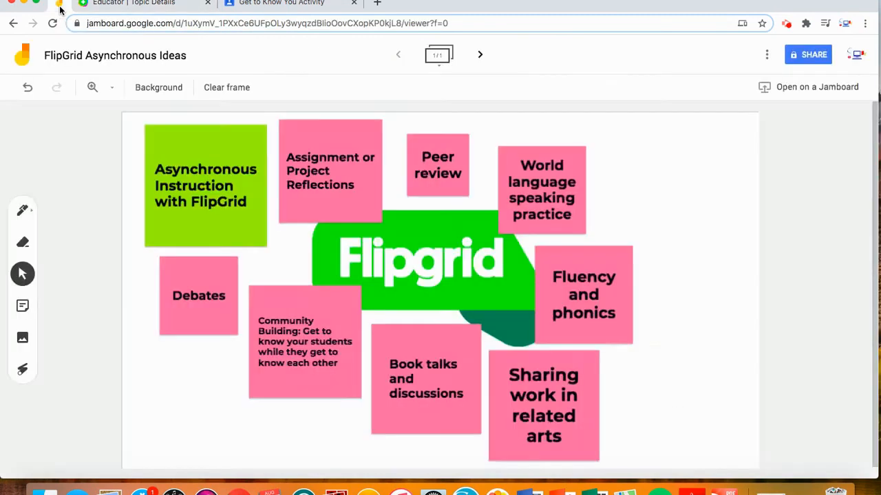